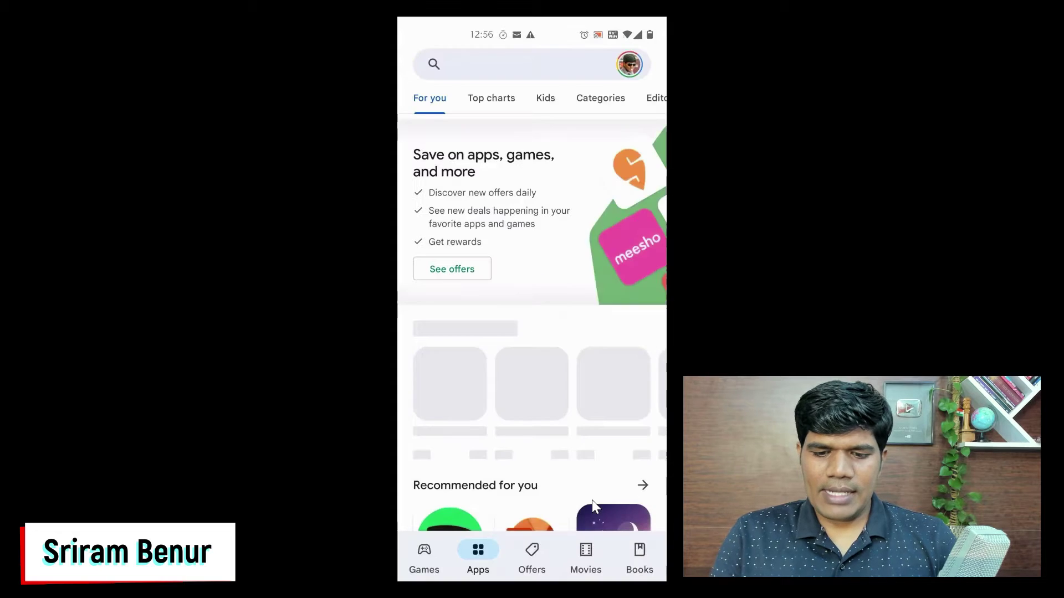
# Step: Search the app store for "facebook creator studio"
pyautogui.write('fa')
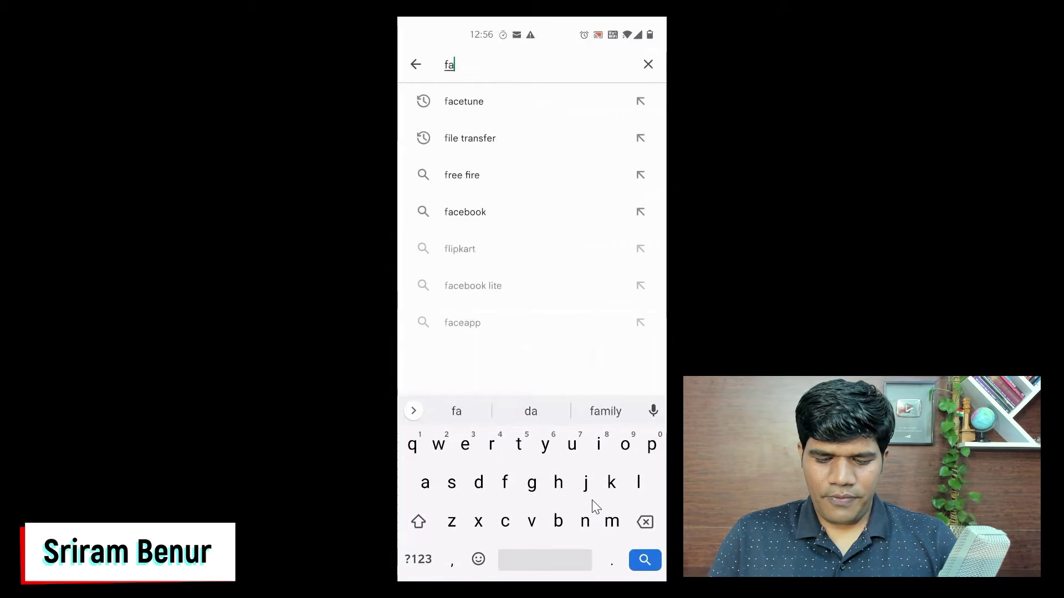
pyautogui.write('ceboo')
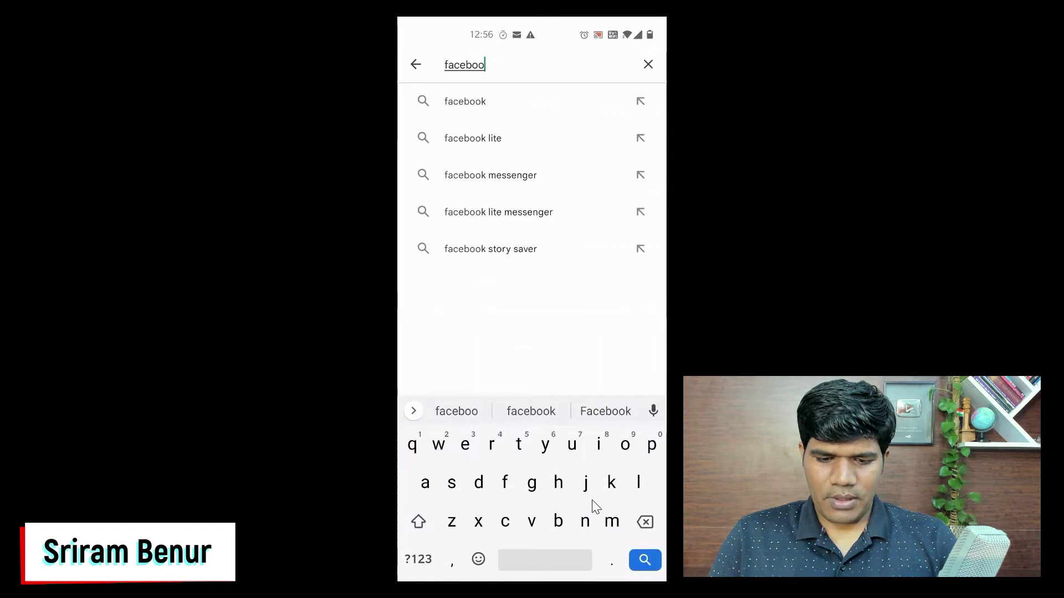
pyautogui.write('k cre')
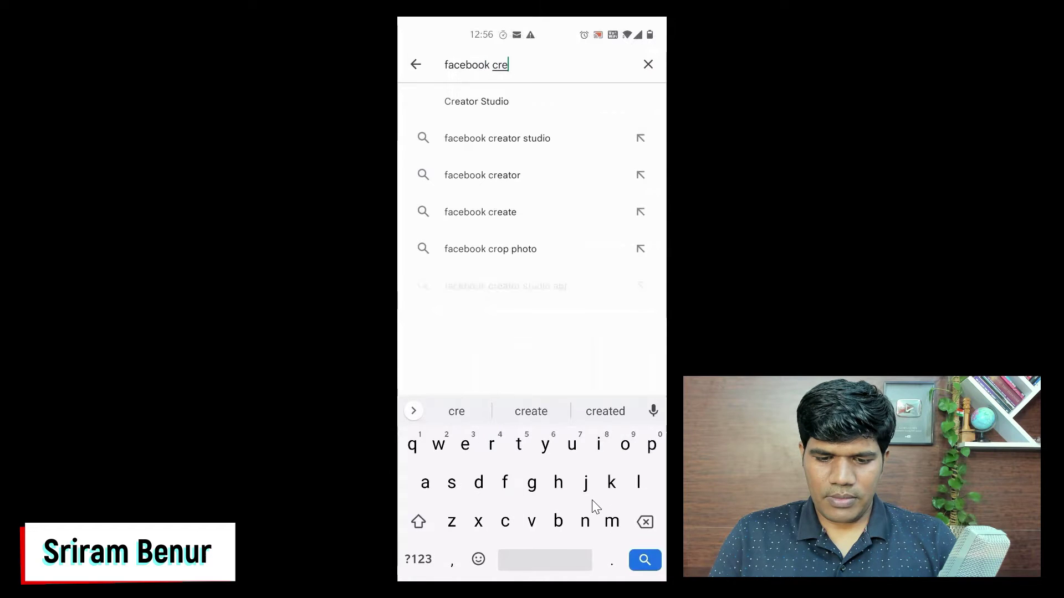
pyautogui.click(497, 138)
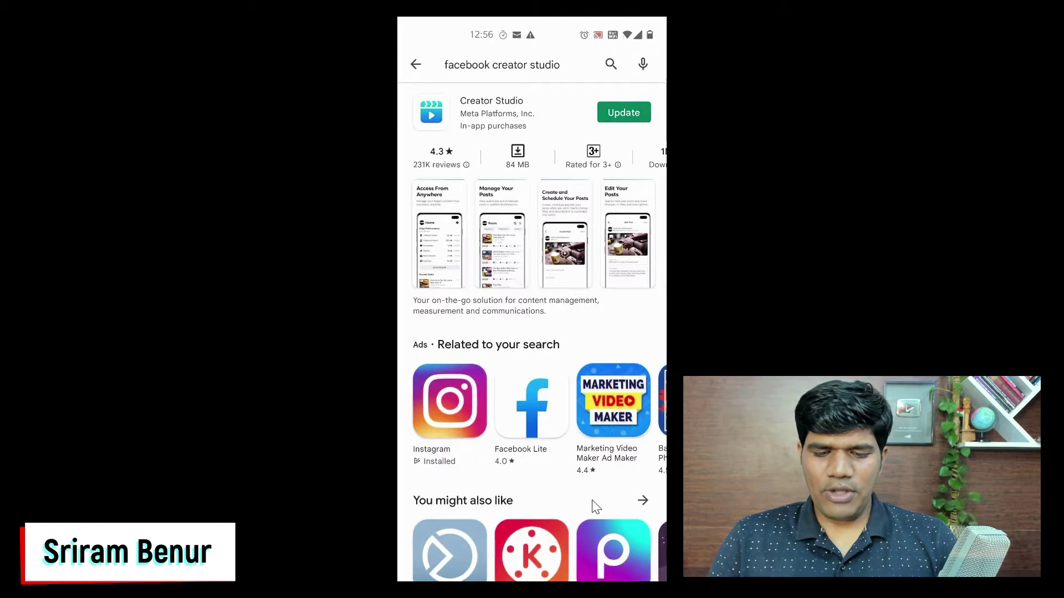
pyautogui.press('Escape')
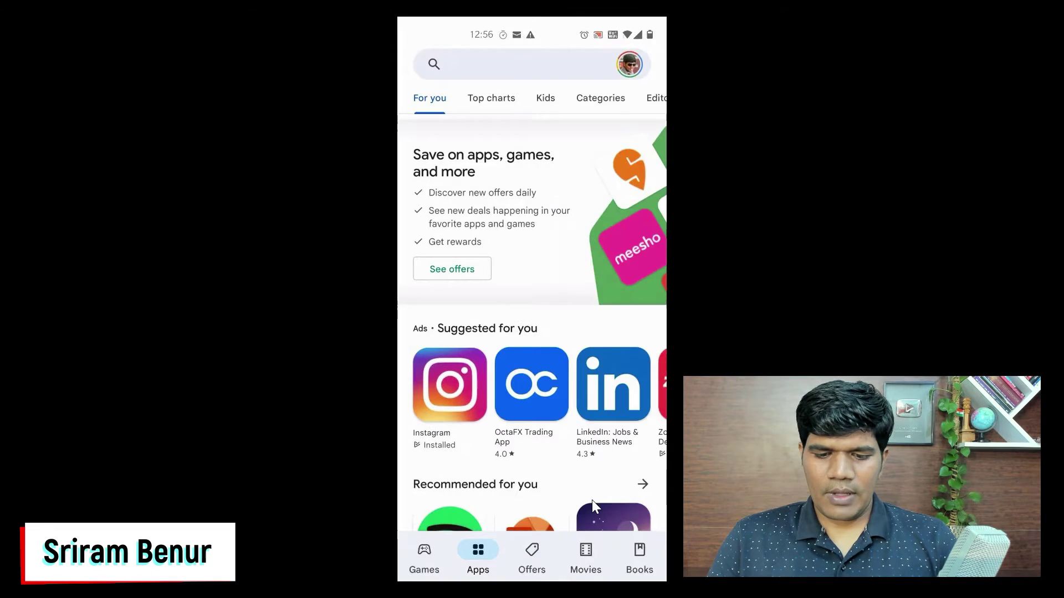
# Step: Switch to the Creator Studio mobile app and start a new video post for the A2C Arts And Crafts page
pyautogui.hotkey('ctrl', 'h')
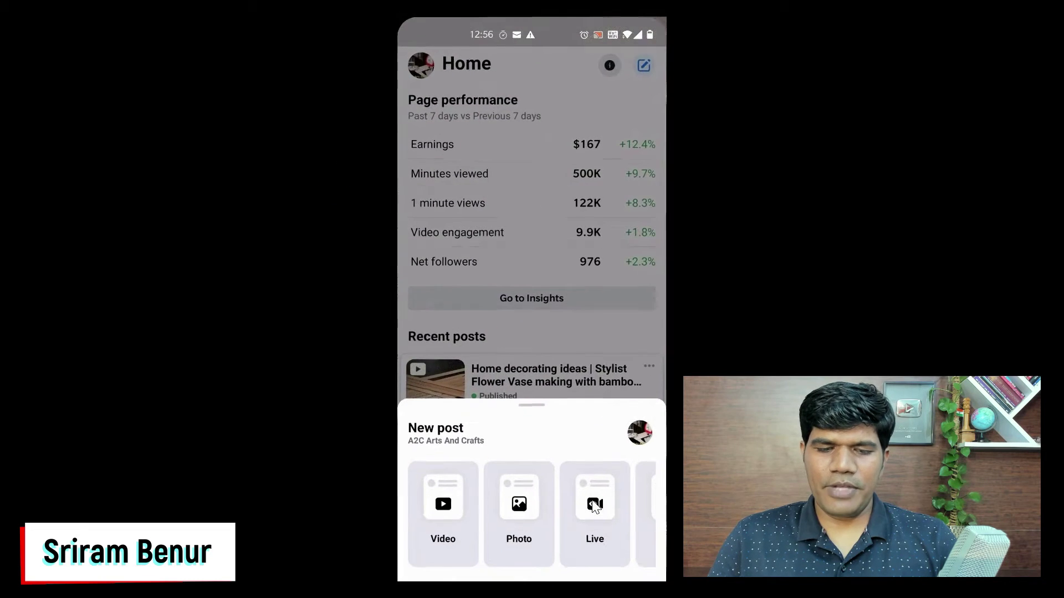
pyautogui.press('Escape')
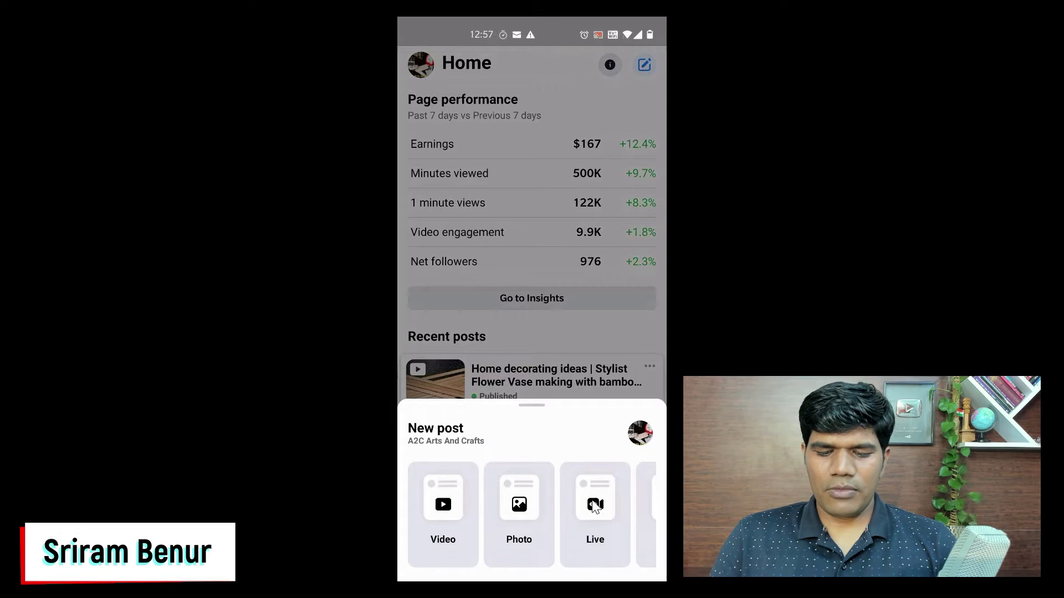
pyautogui.hscroll(2, 594, 507)
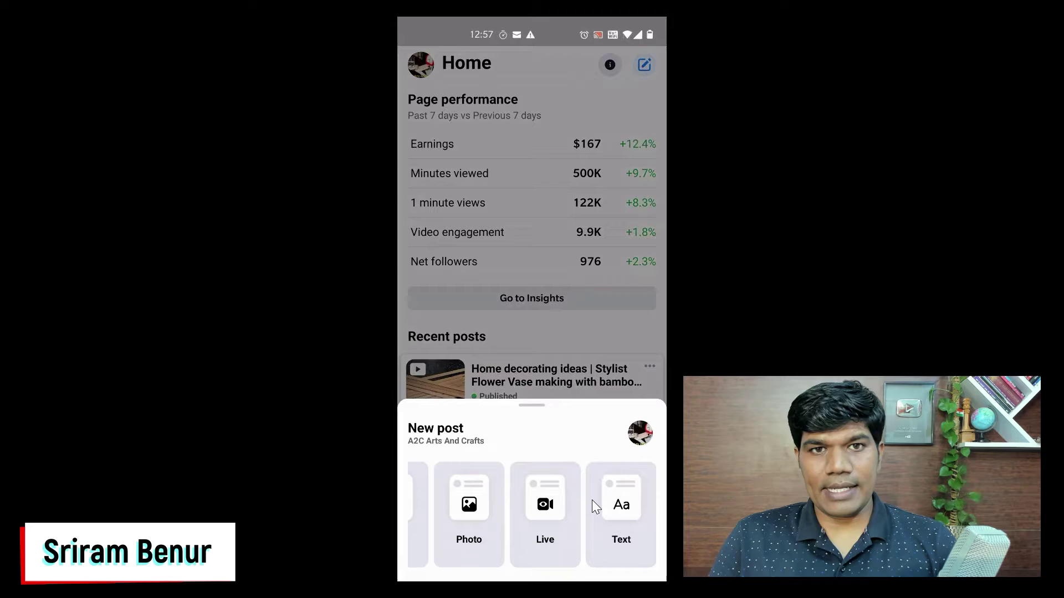
pyautogui.hscroll(-2, 593, 503)
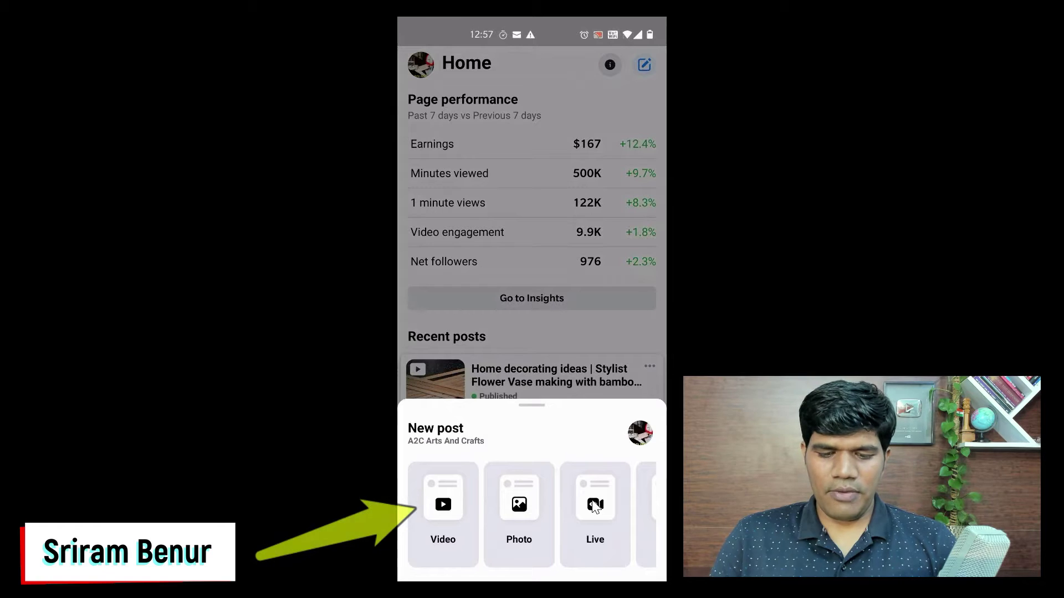
pyautogui.click(593, 505)
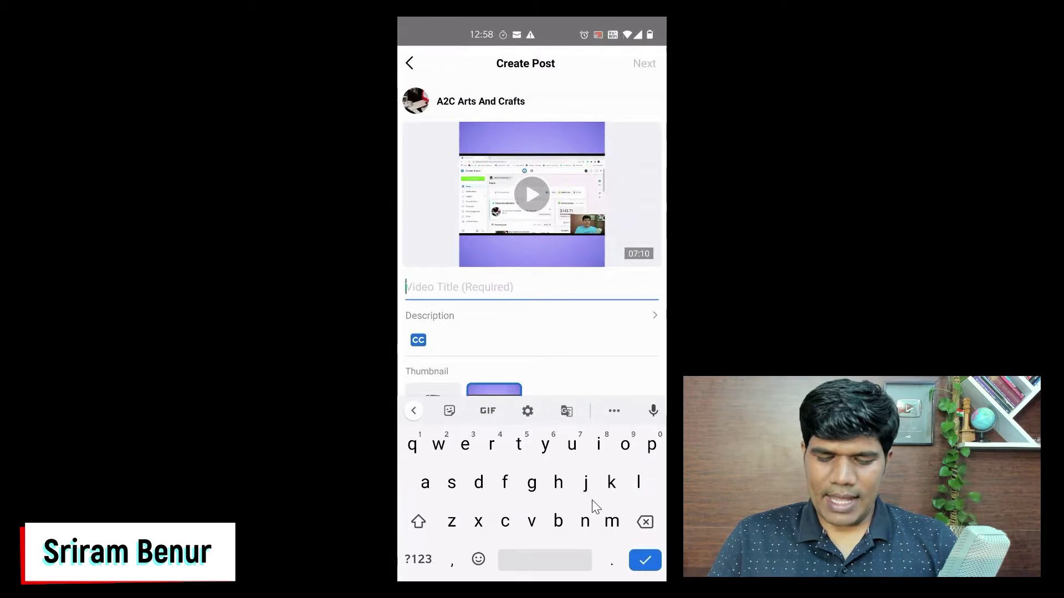
# Step: Enter the video title "Earning Criteria From Facebook #facebookearningcriteria#facebookmonetization"
pyautogui.write('Earning')
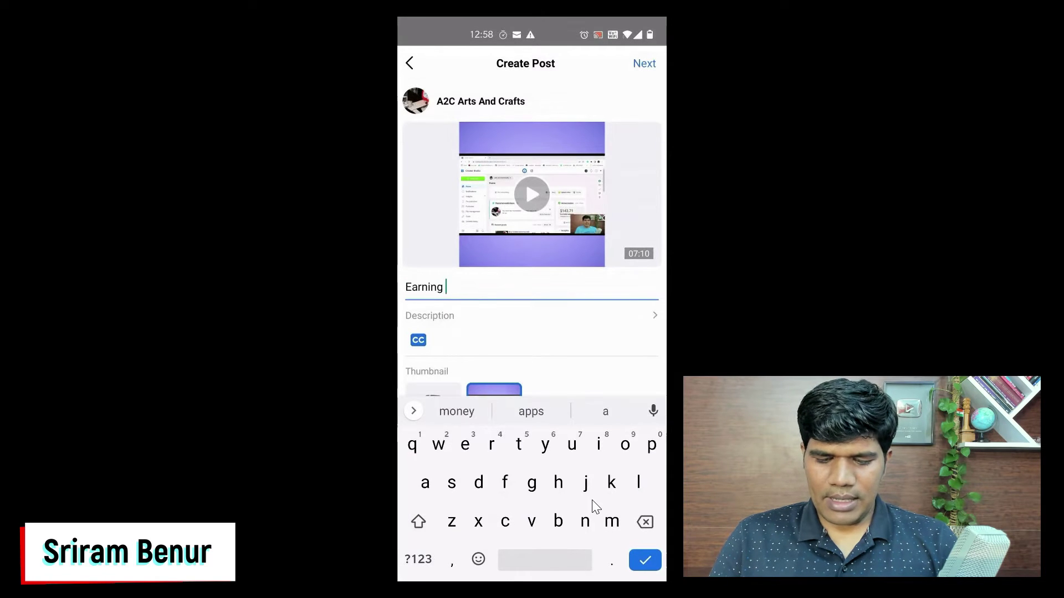
pyautogui.press('shift')
pyautogui.write('Criteria From Facebook ')
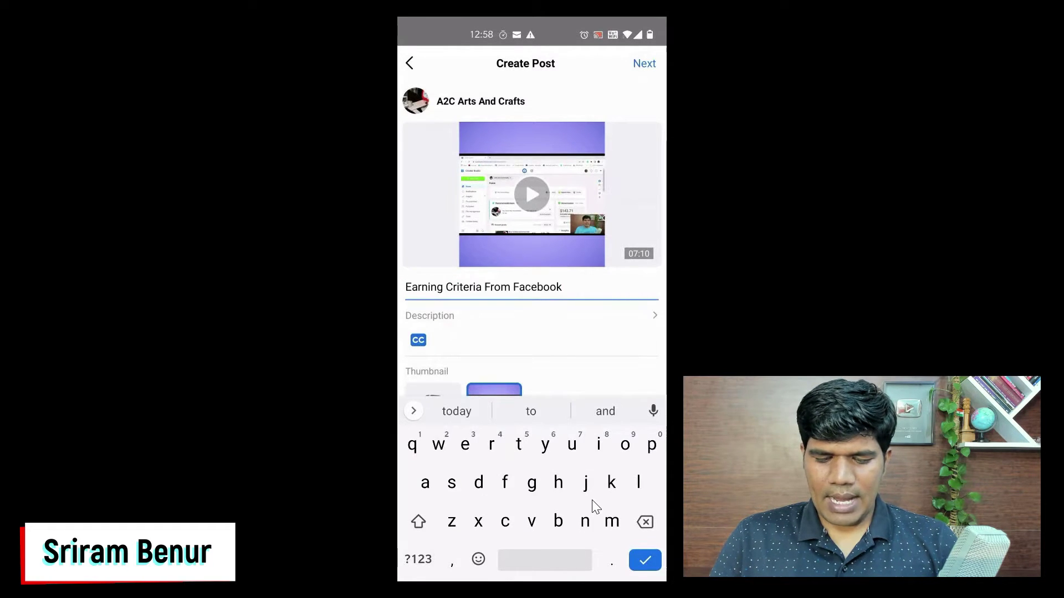
pyautogui.write('#')
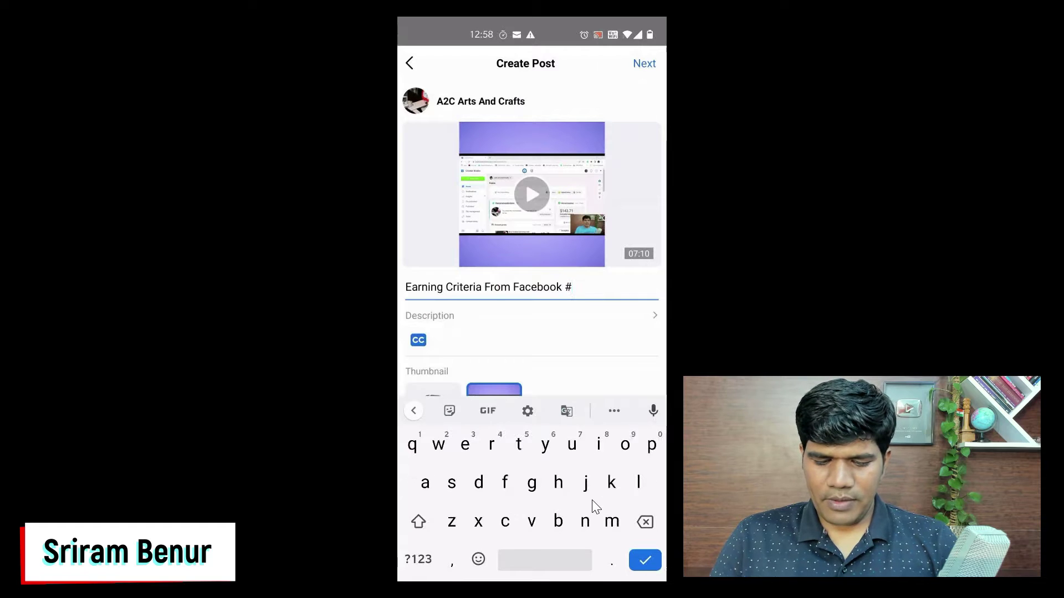
pyautogui.write('facebookearningcriteria#facebookmonetizatio')
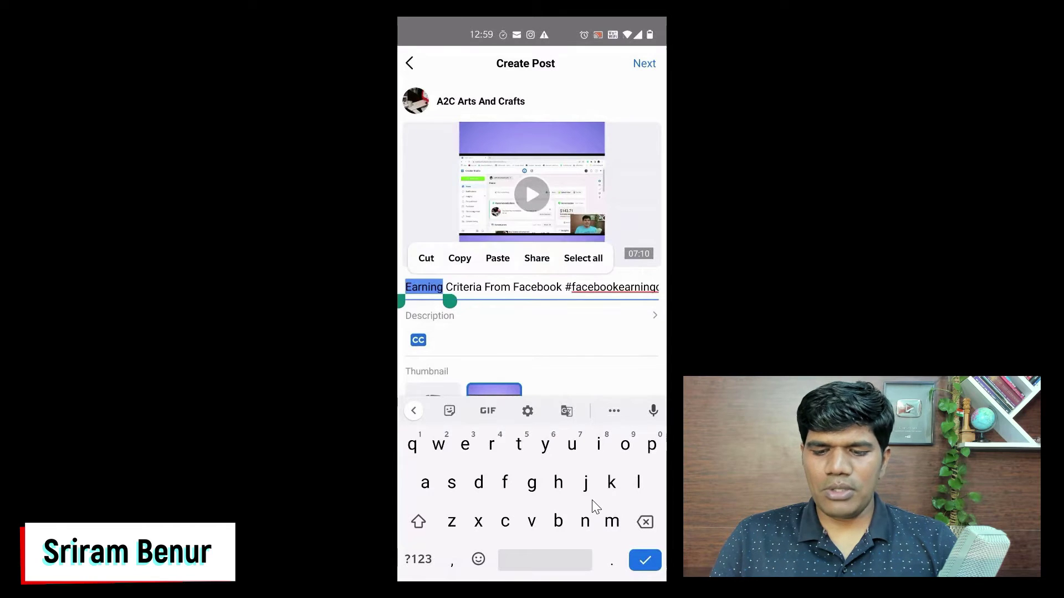
# Step: Copy the full video title with its hashtags into the post's description
pyautogui.hotkey('ctrl', 'a')
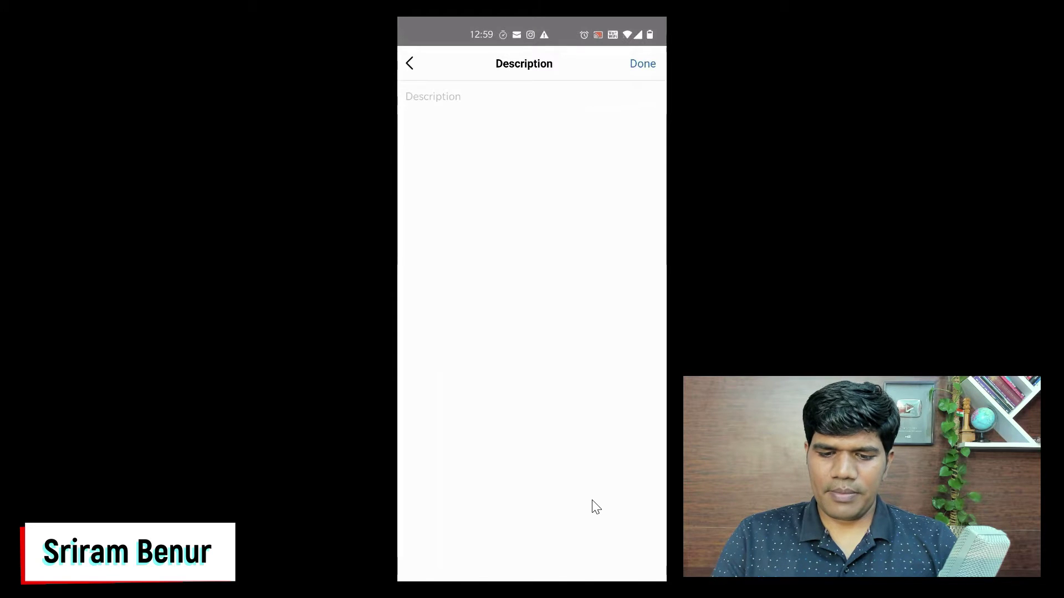
pyautogui.click(596, 507)
pyautogui.write('Earning Criteria From Facebook #facebookearningcriteria#facebookmonetization')
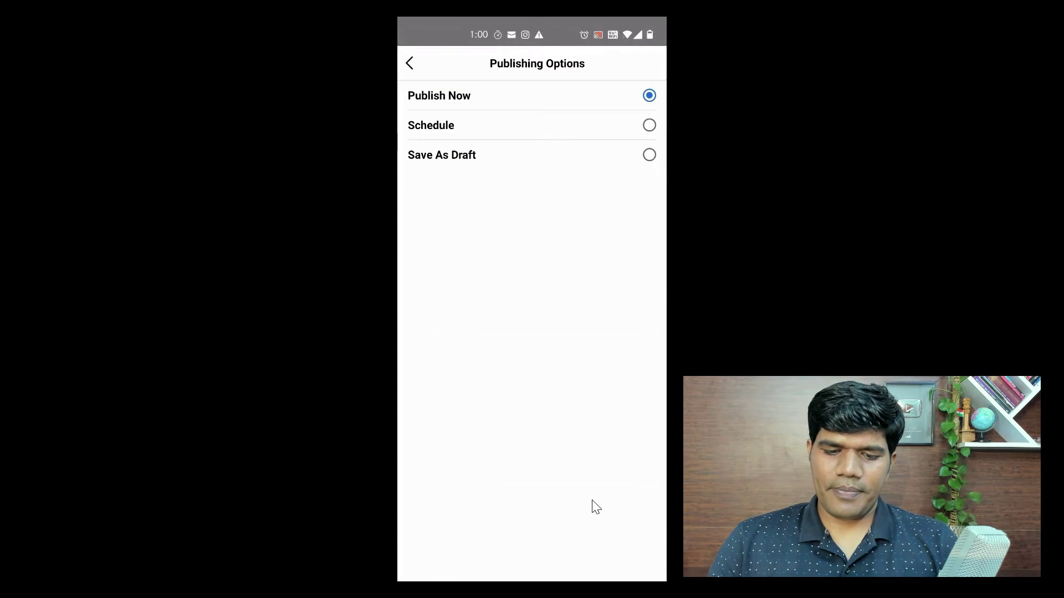
# Step: Try the Schedule publishing option for the post and return the choice to Publish Now
pyautogui.rightClick(595, 507)
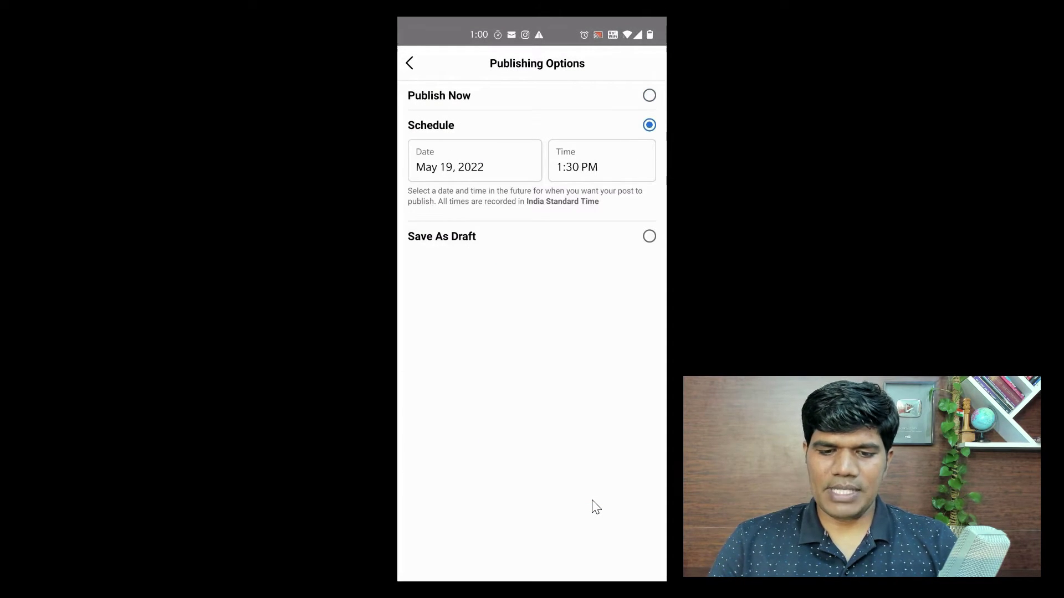
pyautogui.rightClick(595, 507)
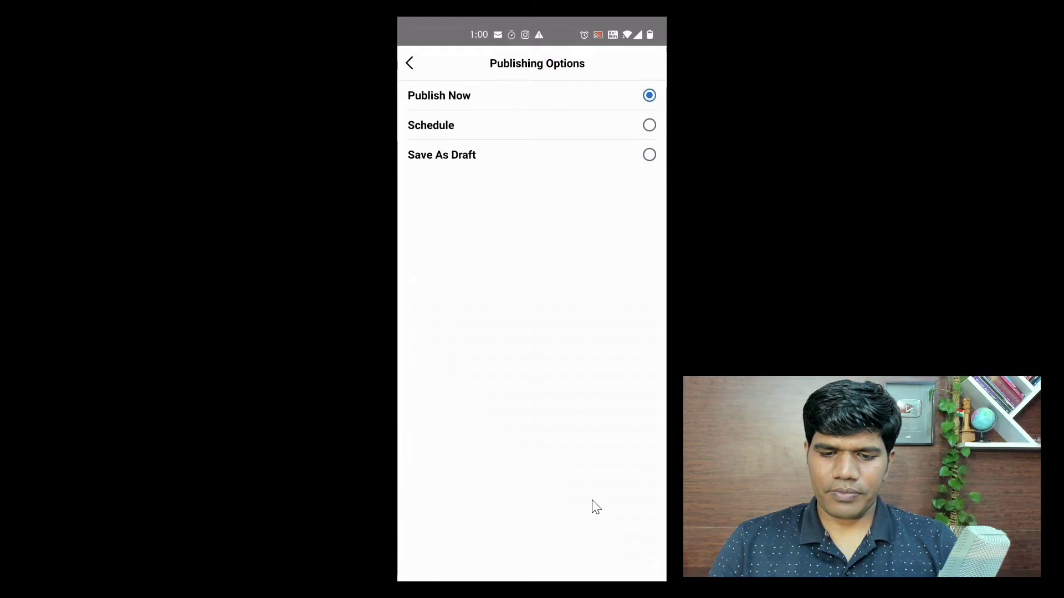
pyautogui.scroll(-1, 596, 507)
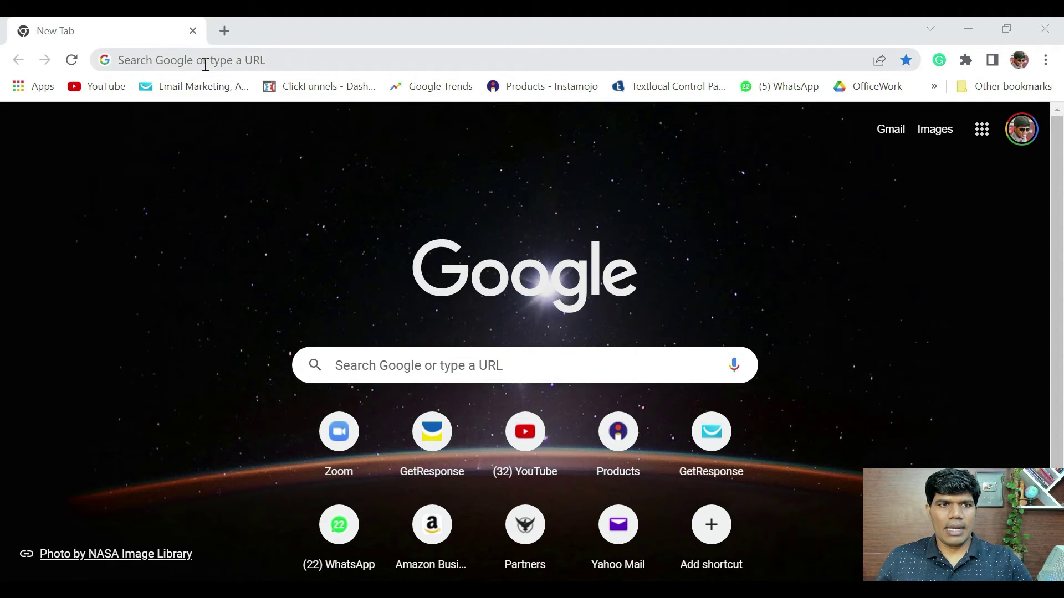
# Step: Switch to the desktop Chrome browser, search Google for "facebook creator studio" and open the Creator Studio site
pyautogui.click(205, 61)
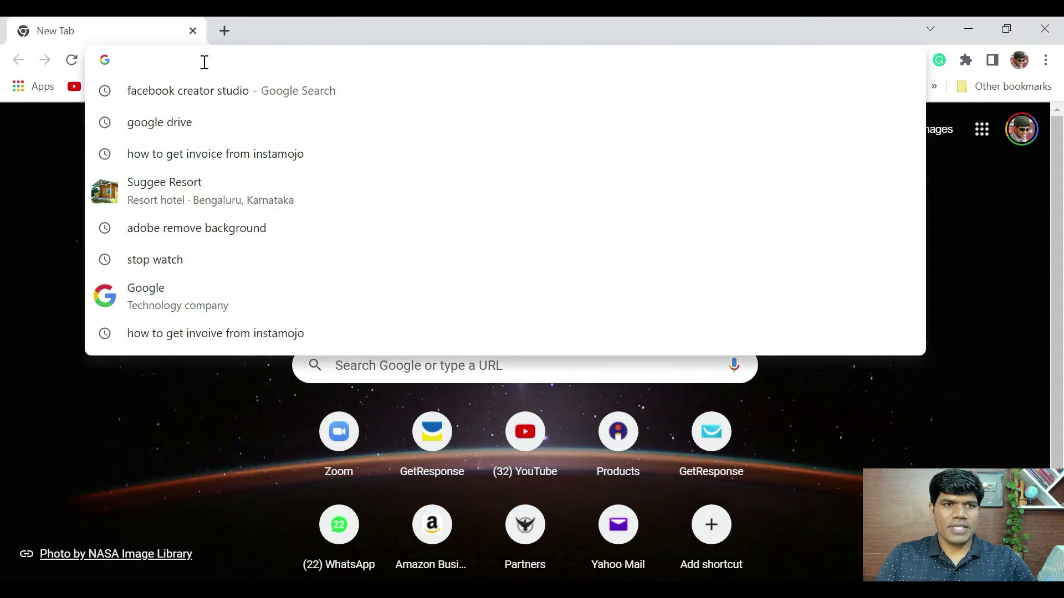
pyautogui.write('facebook.com')
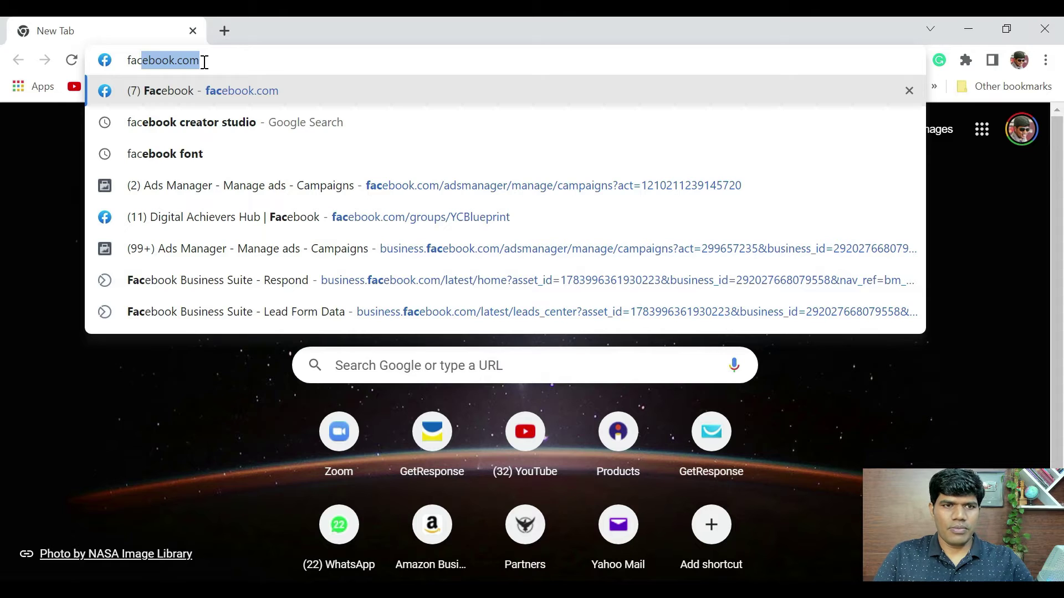
pyautogui.press('Down')
pyautogui.press('Return')
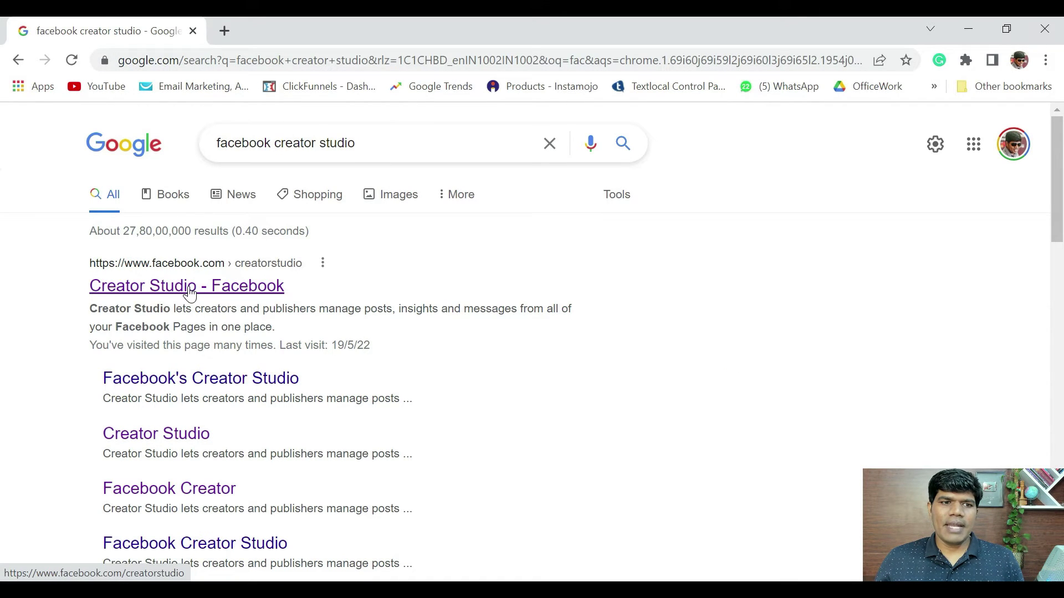
pyautogui.click(175, 298)
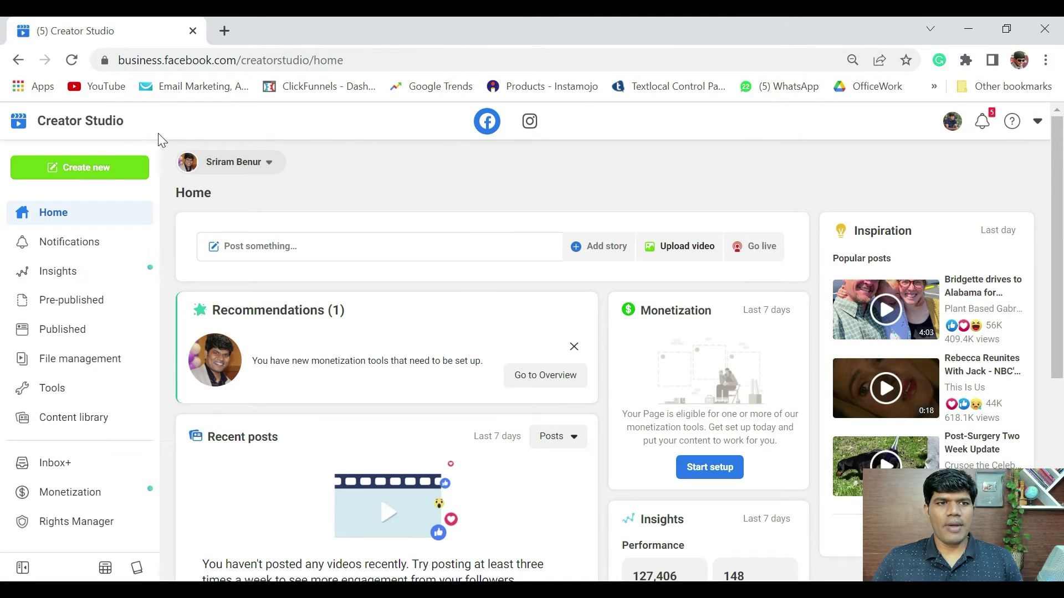
# Step: Start a new single video upload in the desktop Creator Studio
pyautogui.click(101, 175)
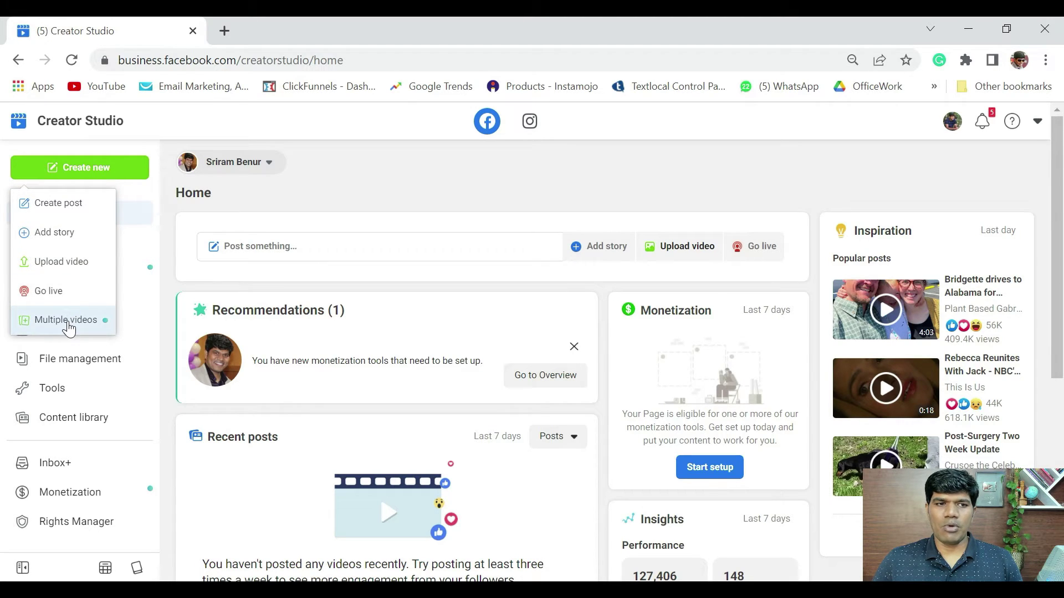
pyautogui.click(76, 266)
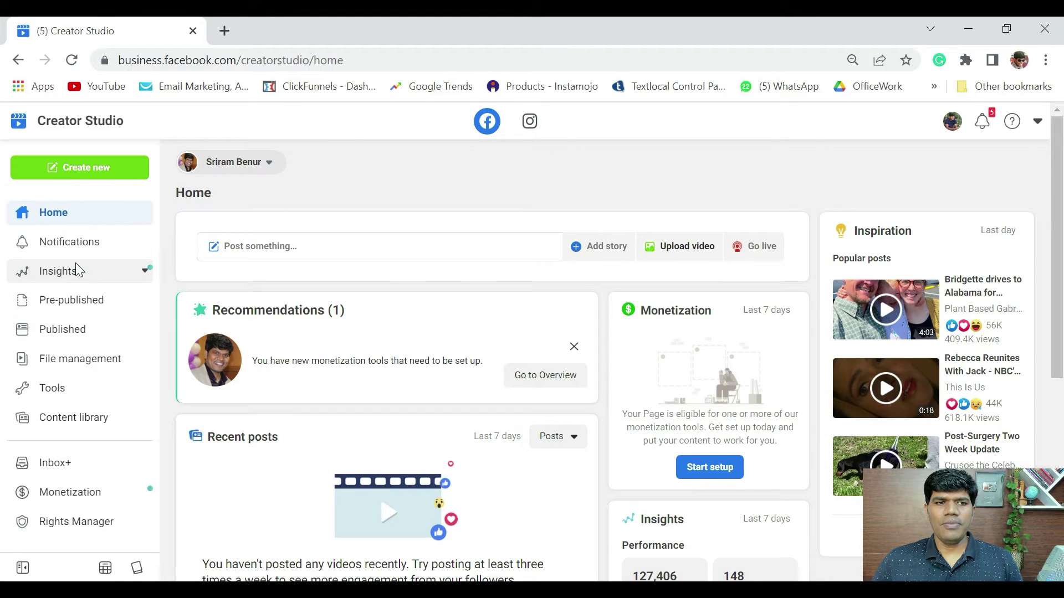
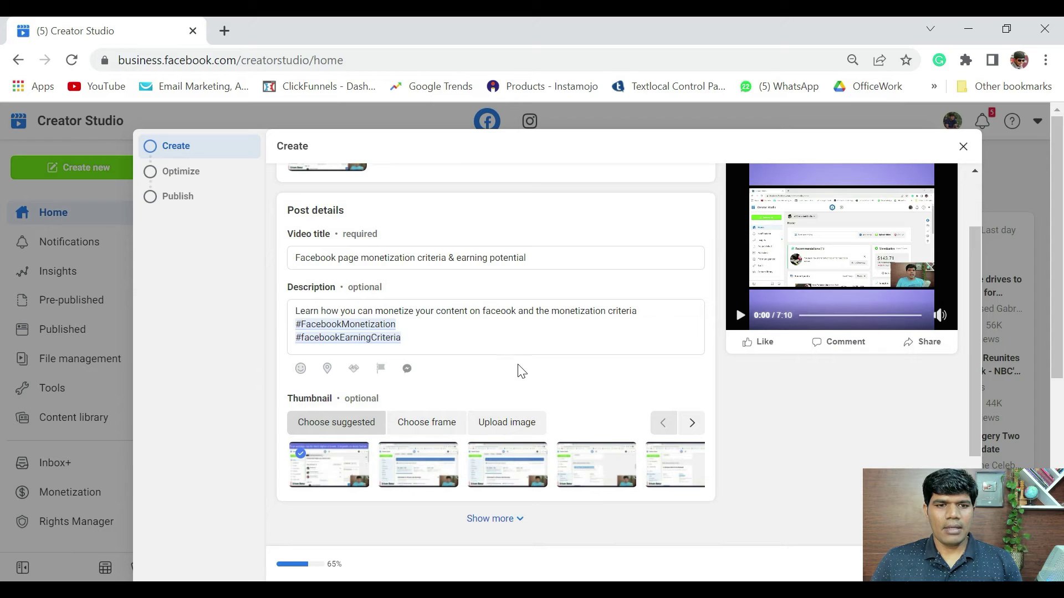
# Step: Upload the facebookcriteria image from the Facebook folder on Video_Pics (D:) as the video's custom thumbnail
pyautogui.scroll(-2, 507, 372)
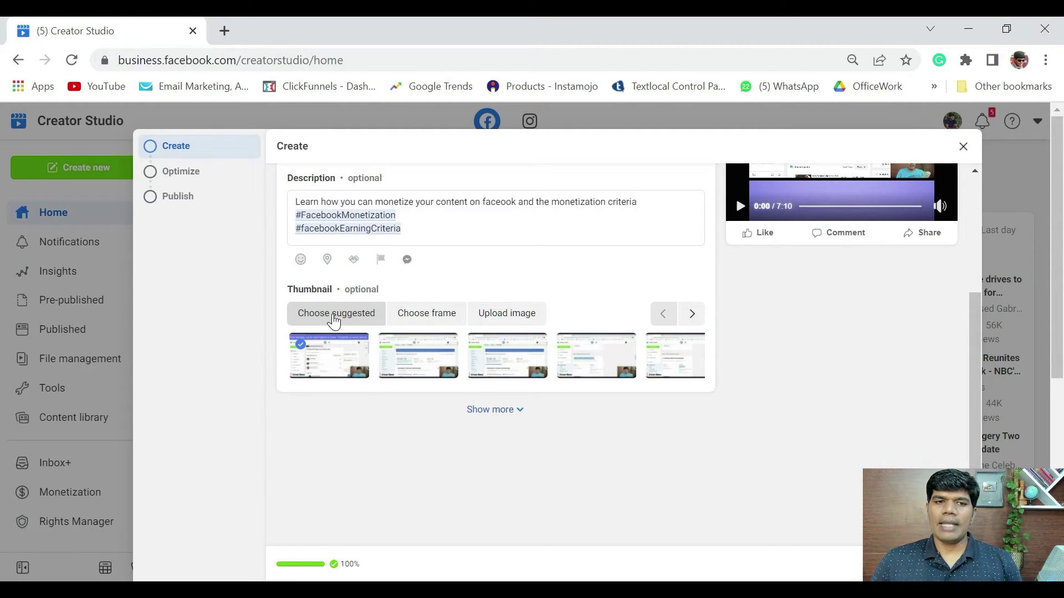
pyautogui.click(519, 321)
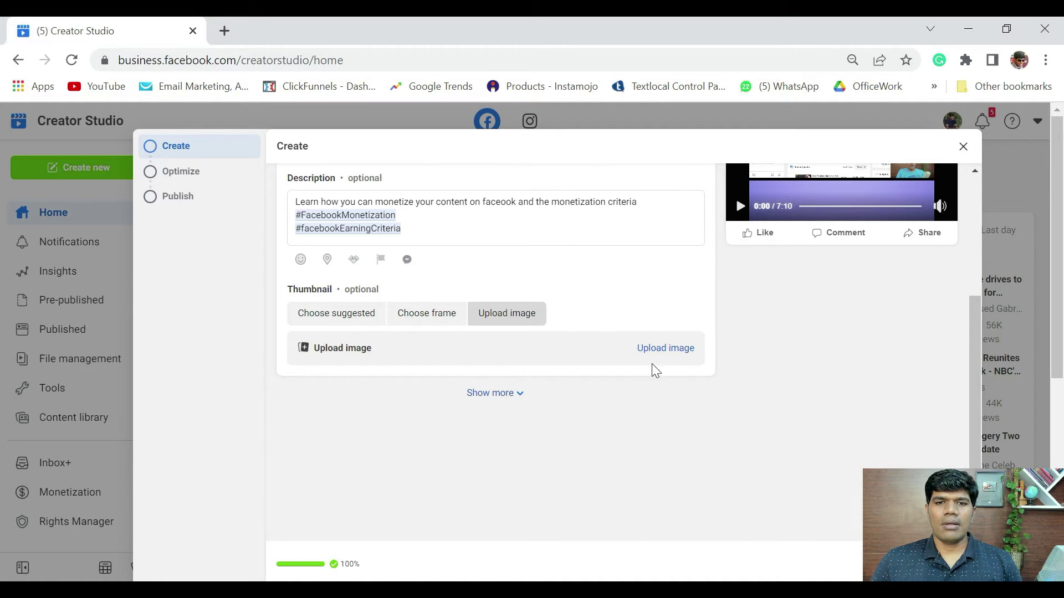
pyautogui.click(665, 354)
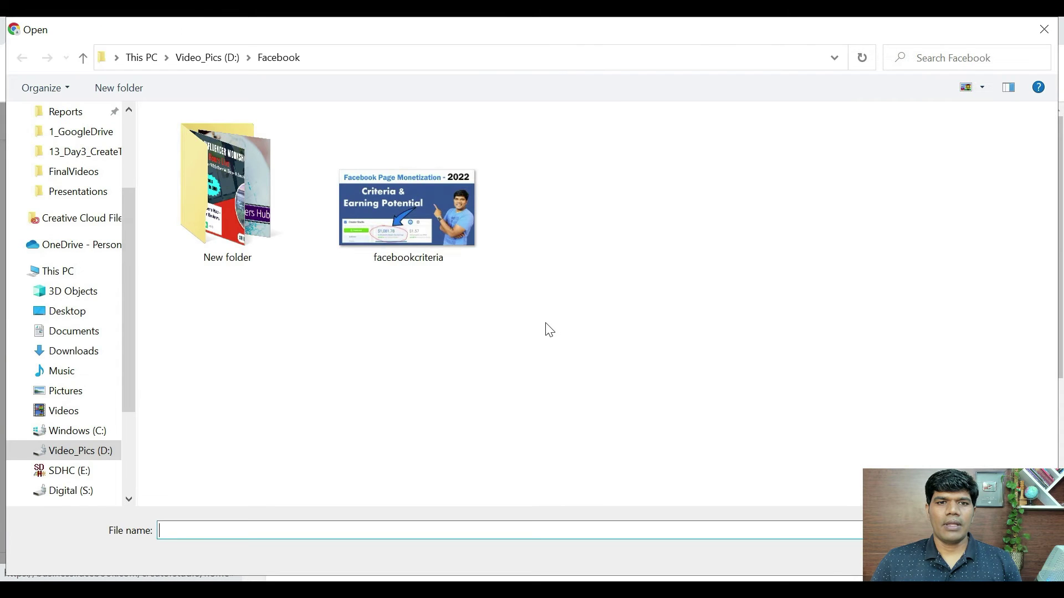
pyautogui.click(447, 225)
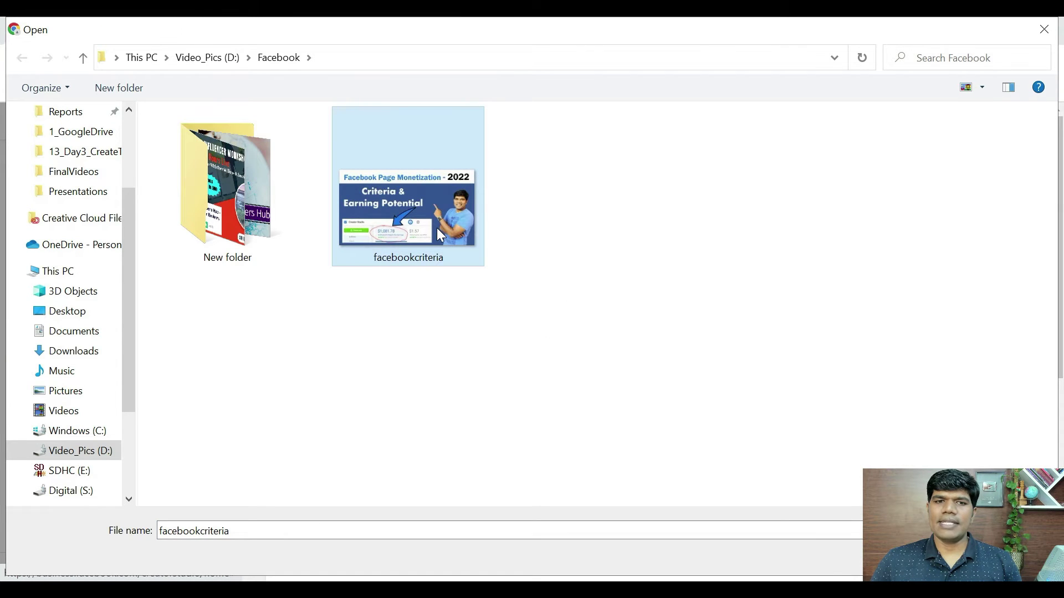
pyautogui.doubleClick(441, 235)
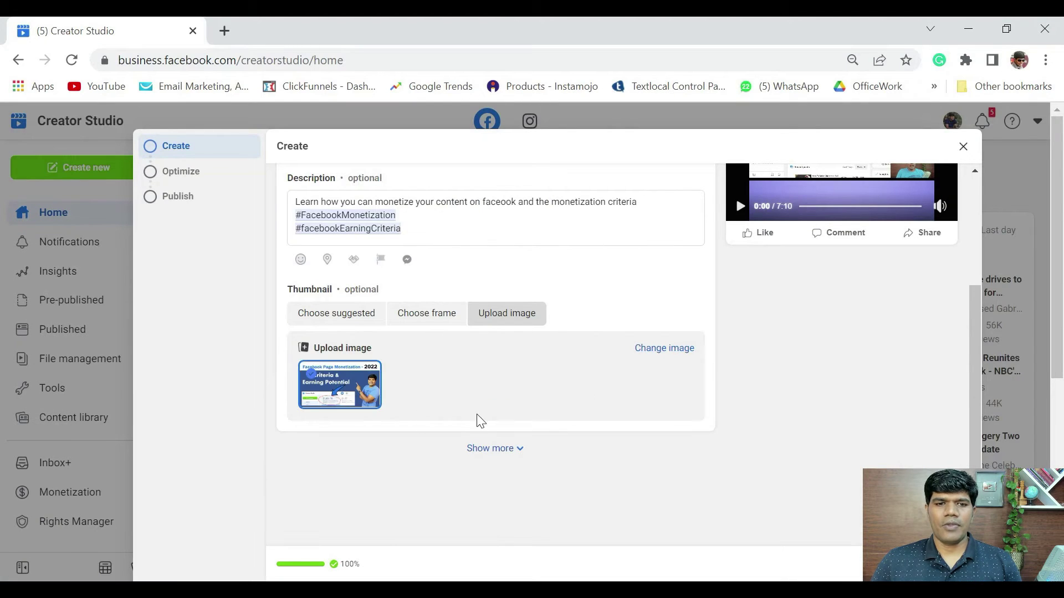
# Step: Enable tags in the additional post options and add the tag "Facebook page monetization criteria"
pyautogui.click(518, 450)
pyautogui.scroll(-2, 519, 446)
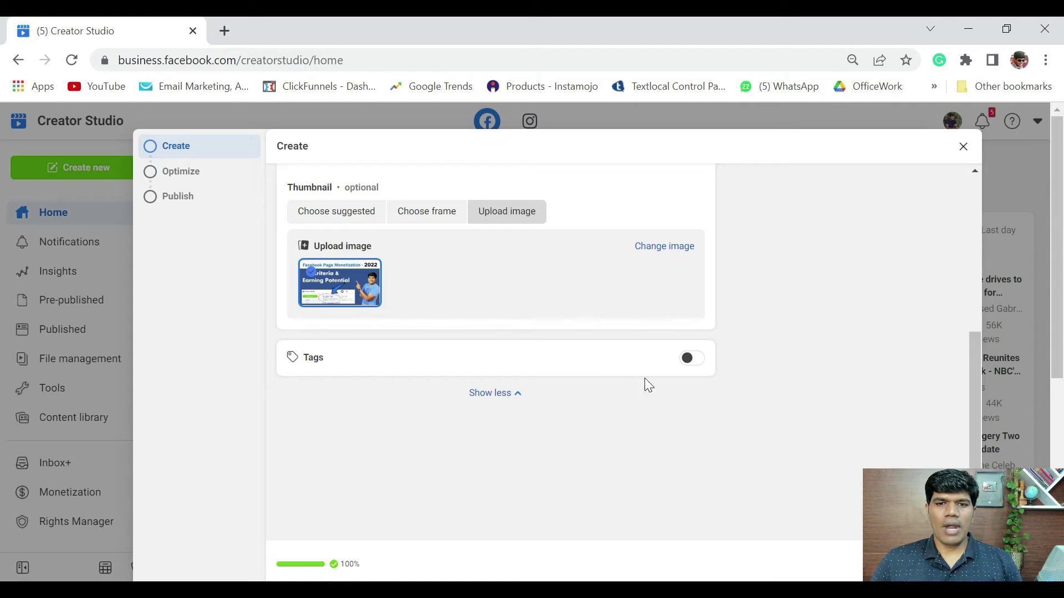
pyautogui.click(697, 366)
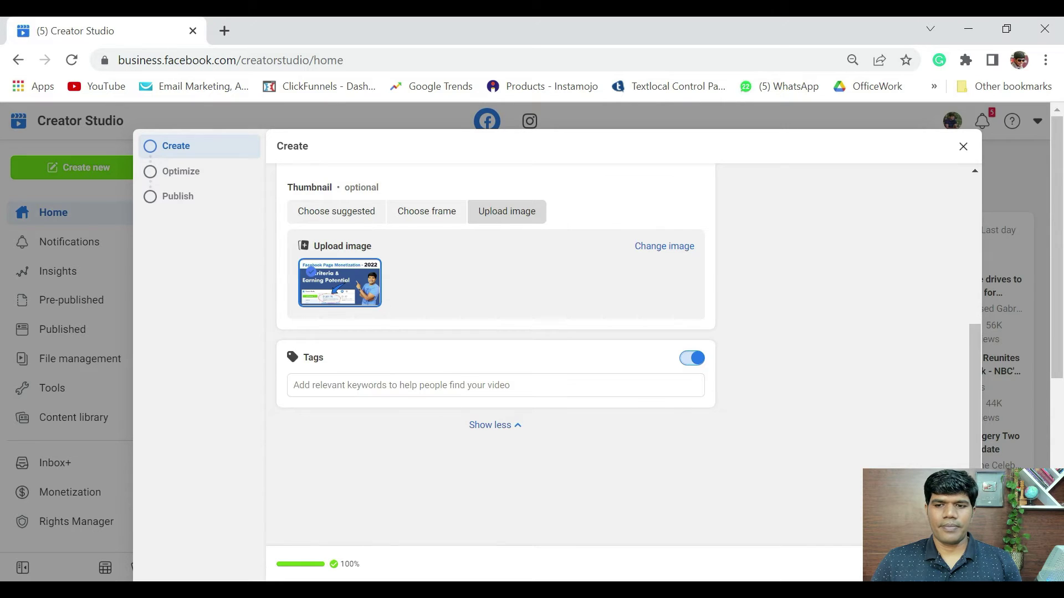
pyautogui.write('Facebook page monetization criteria')
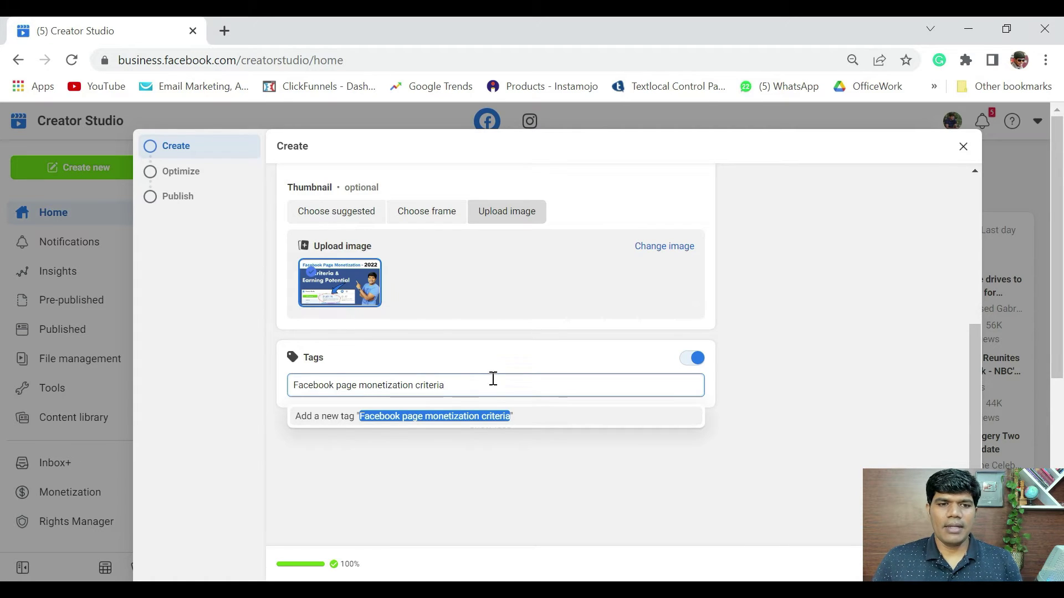
pyautogui.click(334, 428)
# Step: Add a second tag, "facebook page earning criteria", to the video, correcting the misspelled last word with the spelling suggestion
pyautogui.write('f')
pyautogui.press('BackSpace')
pyautogui.write('f')
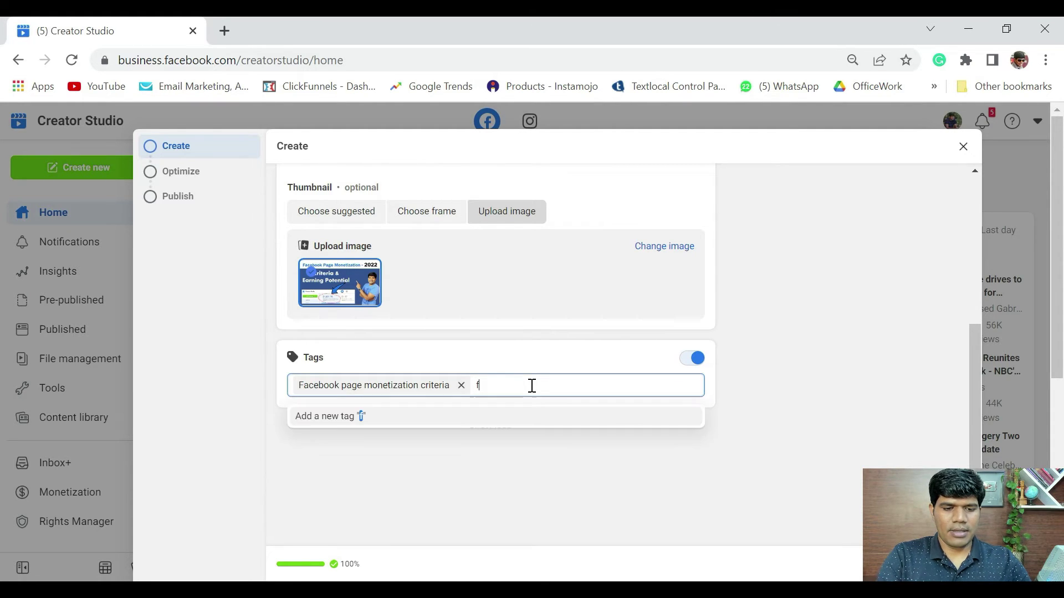
pyautogui.write('acebook page earning cri')
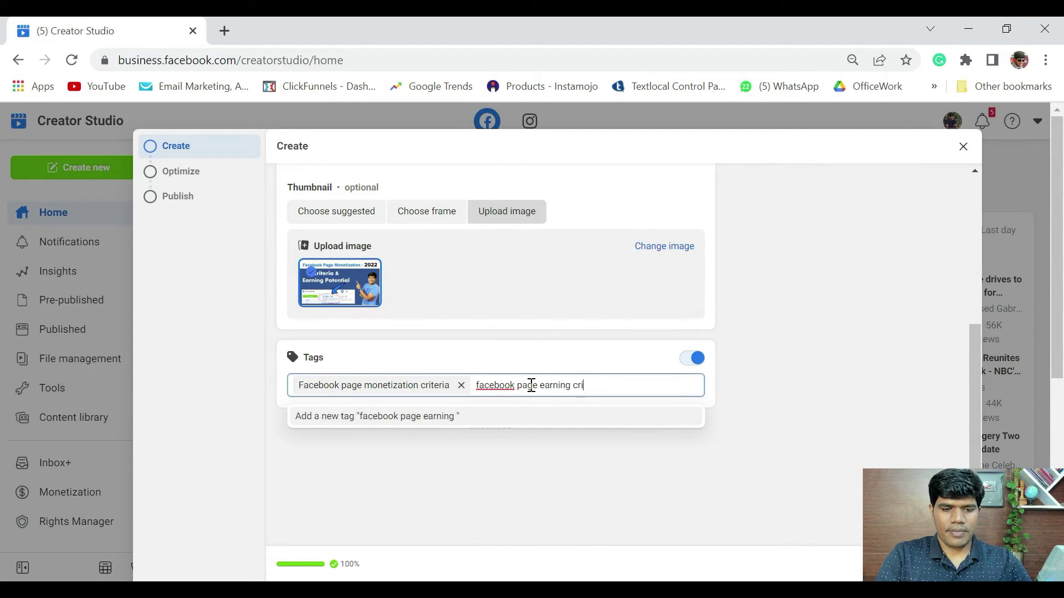
pyautogui.write('tera')
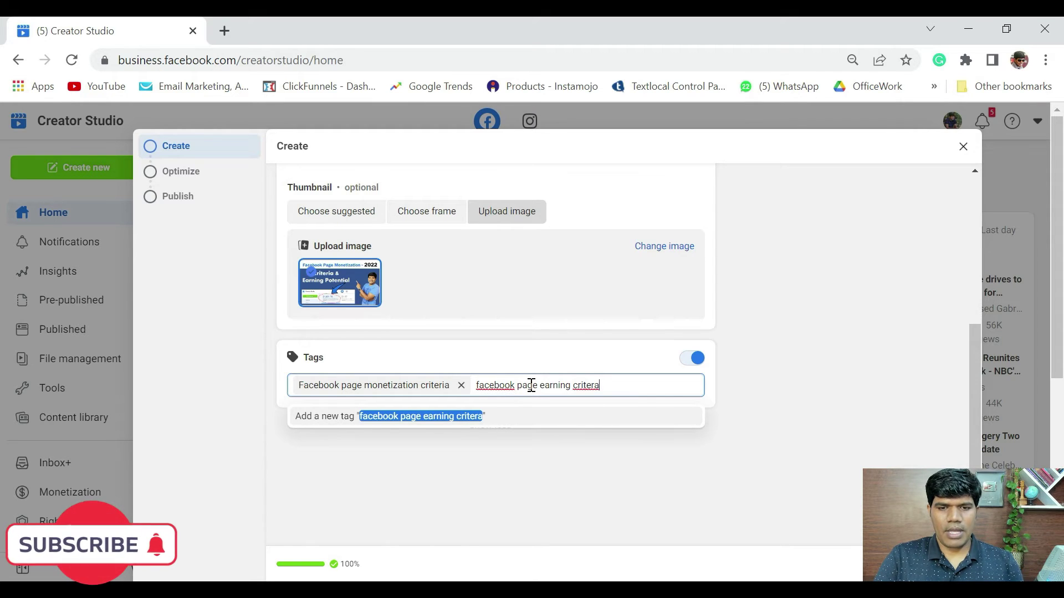
pyautogui.rightClick(582, 385)
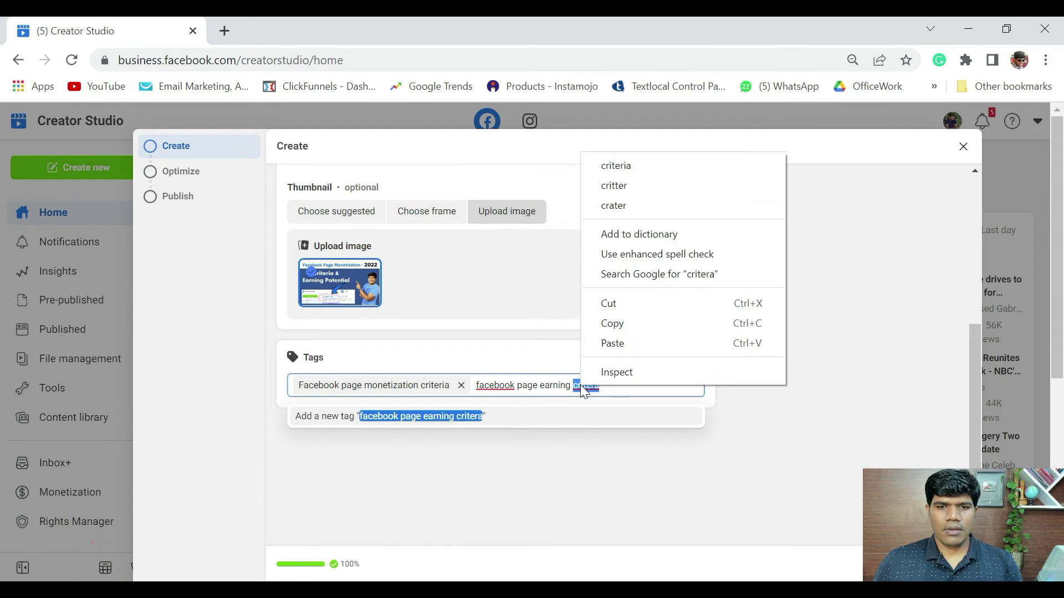
pyautogui.click(616, 165)
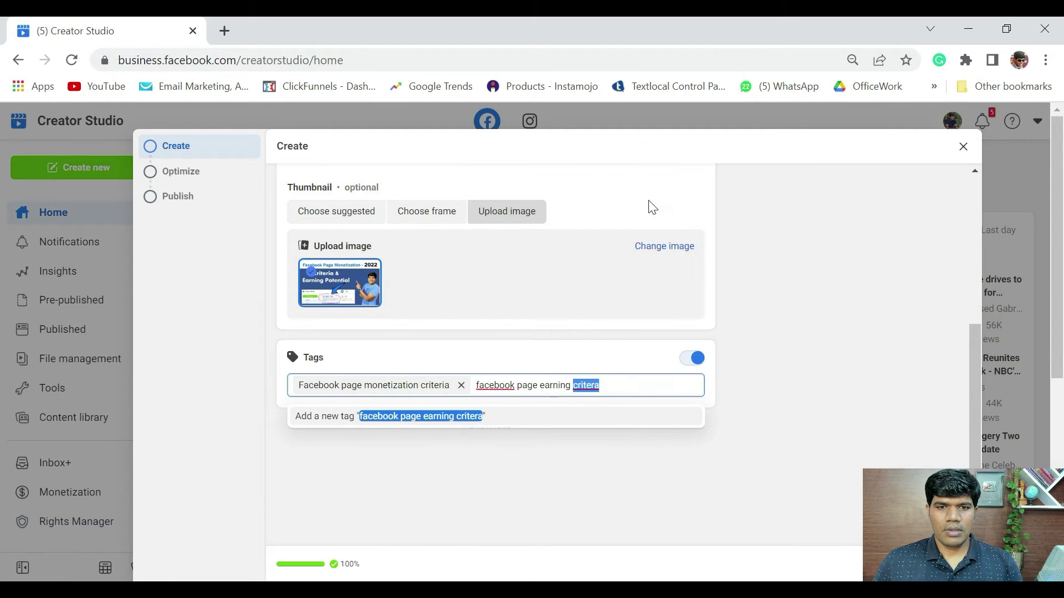
pyautogui.click(331, 424)
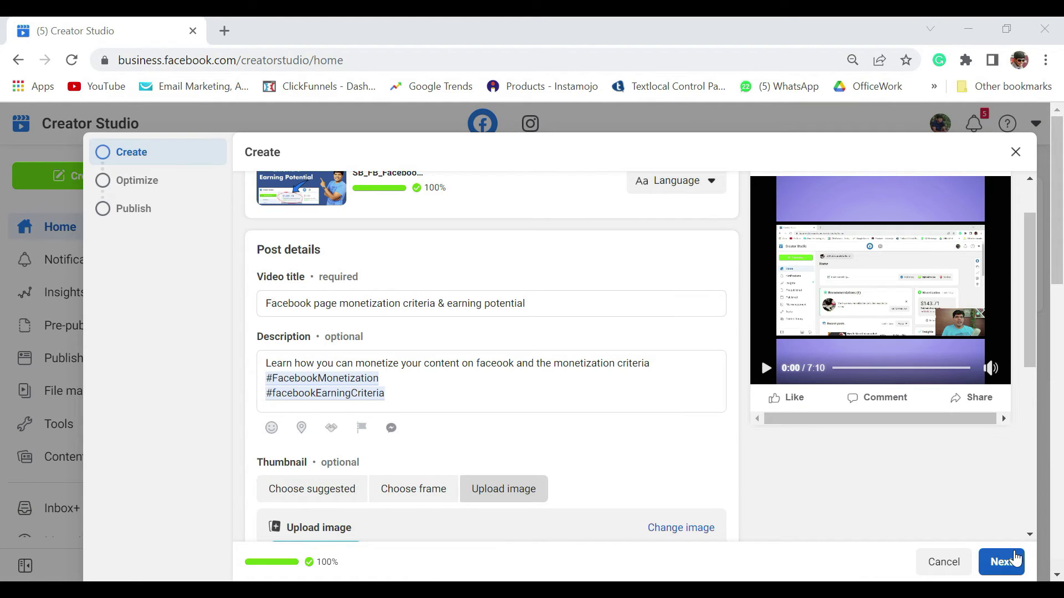
# Step: Continue to the Optimize stage, enable captions for the video, and review the caption settings without changing them
pyautogui.click(1015, 559)
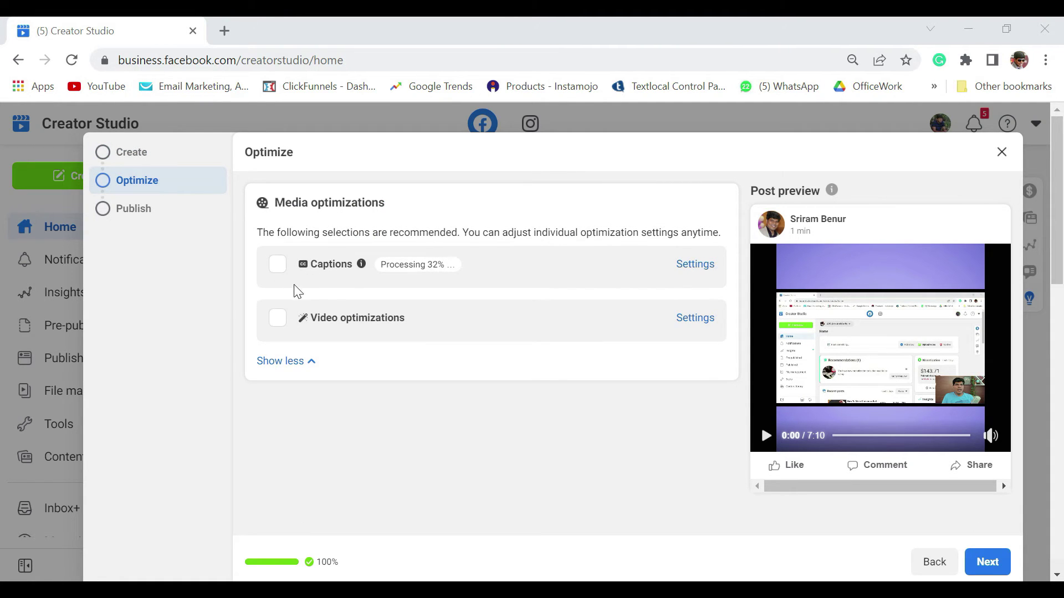
pyautogui.click(279, 272)
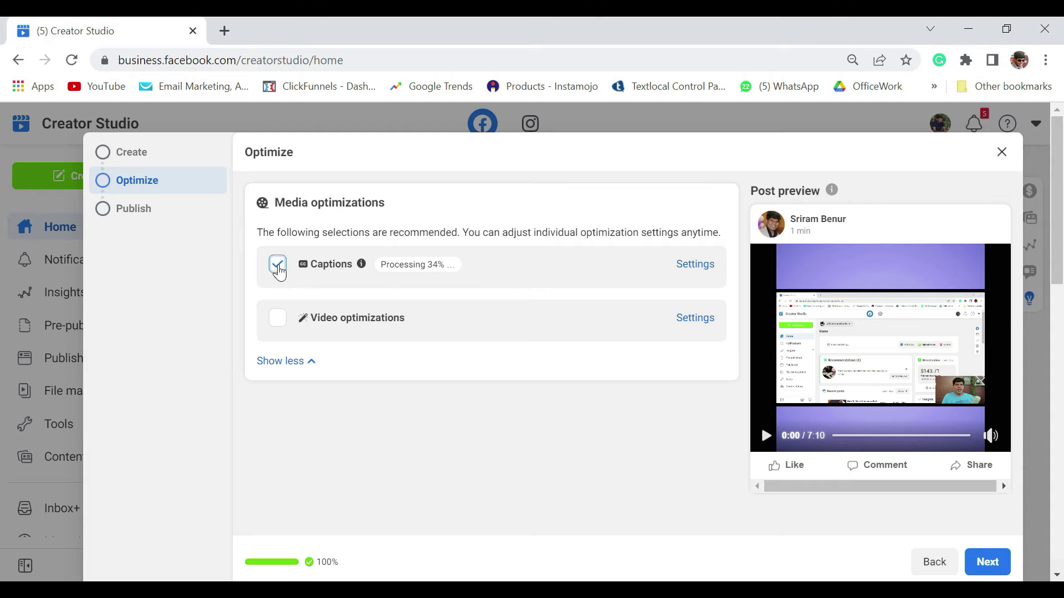
pyautogui.click(699, 268)
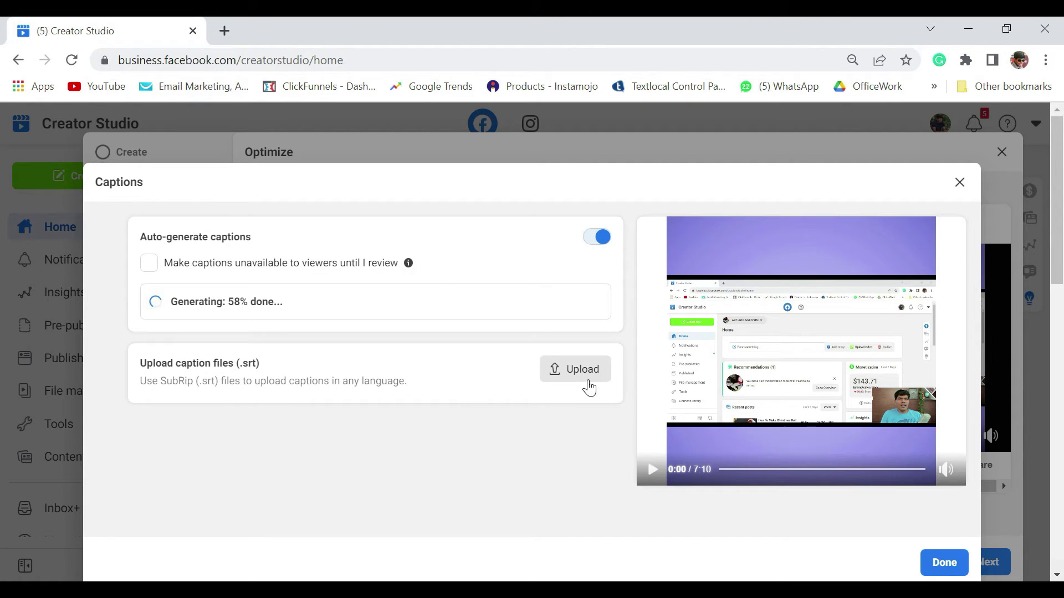
pyautogui.click(959, 183)
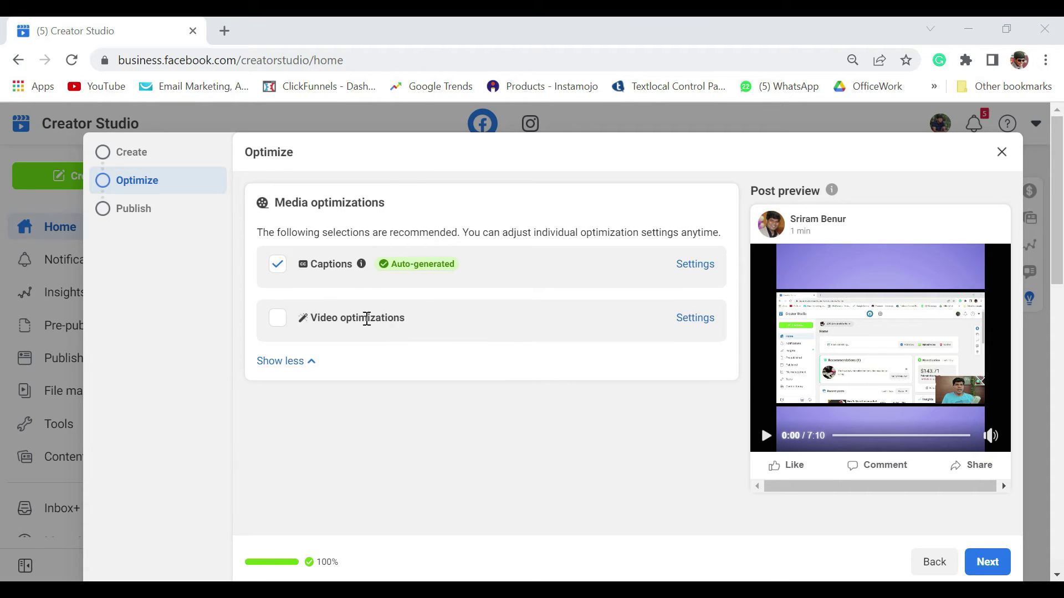
pyautogui.click(279, 317)
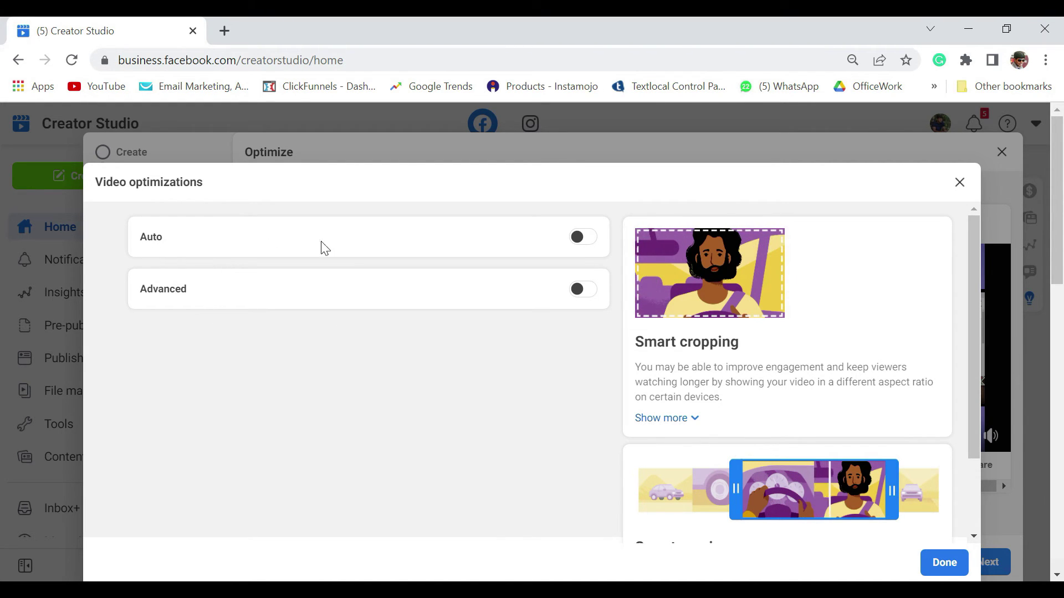
pyautogui.click(589, 239)
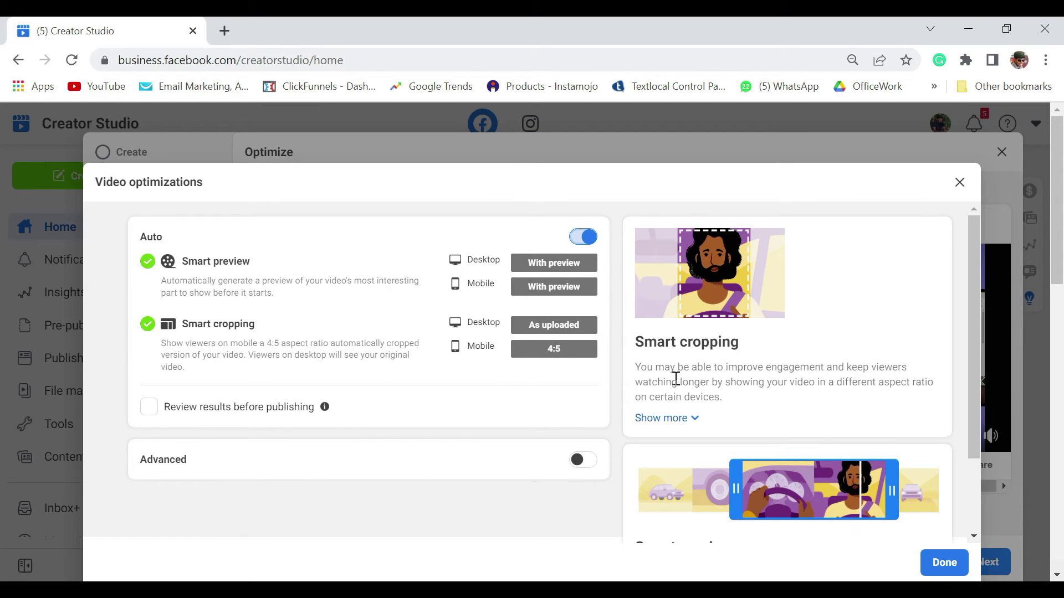
pyautogui.click(580, 239)
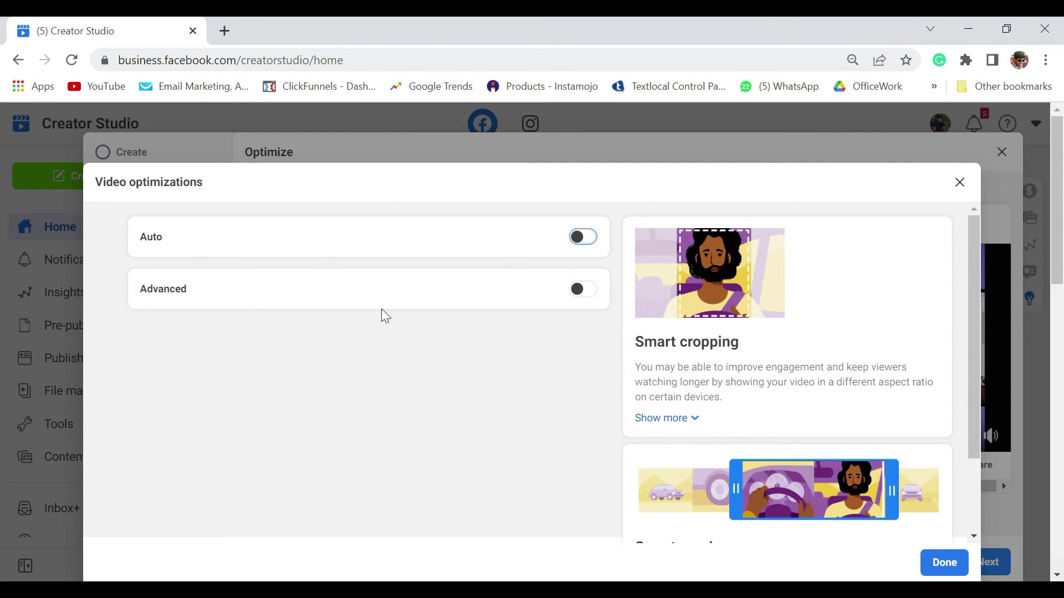
pyautogui.click(960, 182)
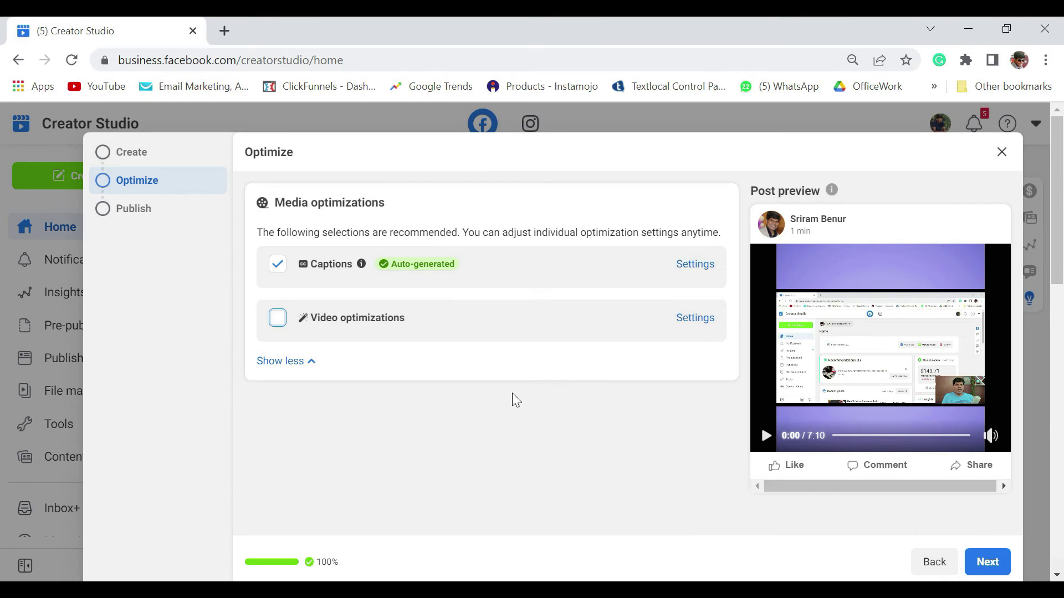
# Step: Continue to the Publish stage, look at the scheduling option, and set the video to publish now
pyautogui.scroll(-5, 516, 400)
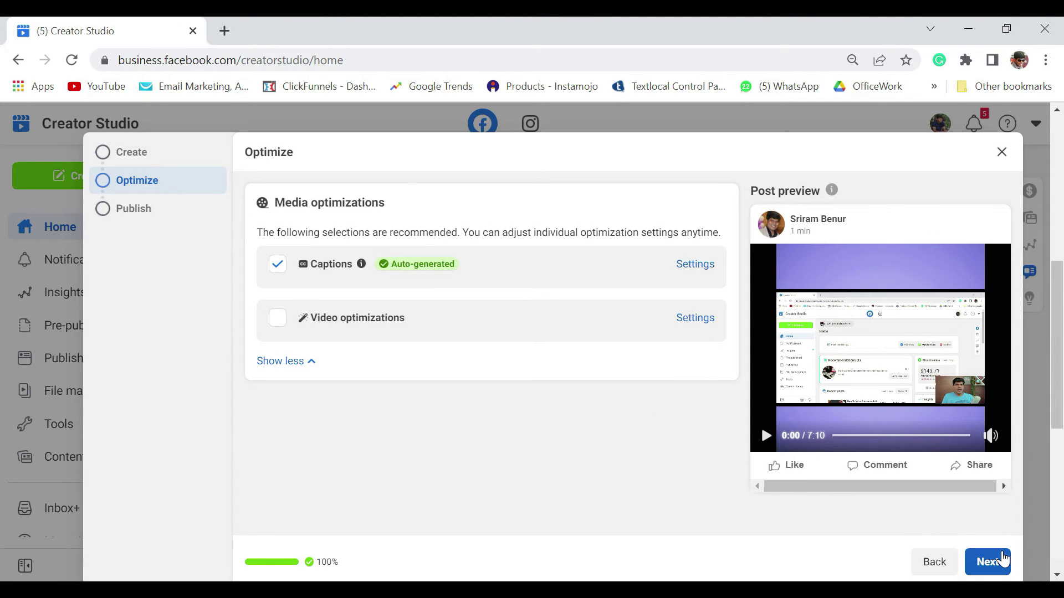
pyautogui.click(989, 562)
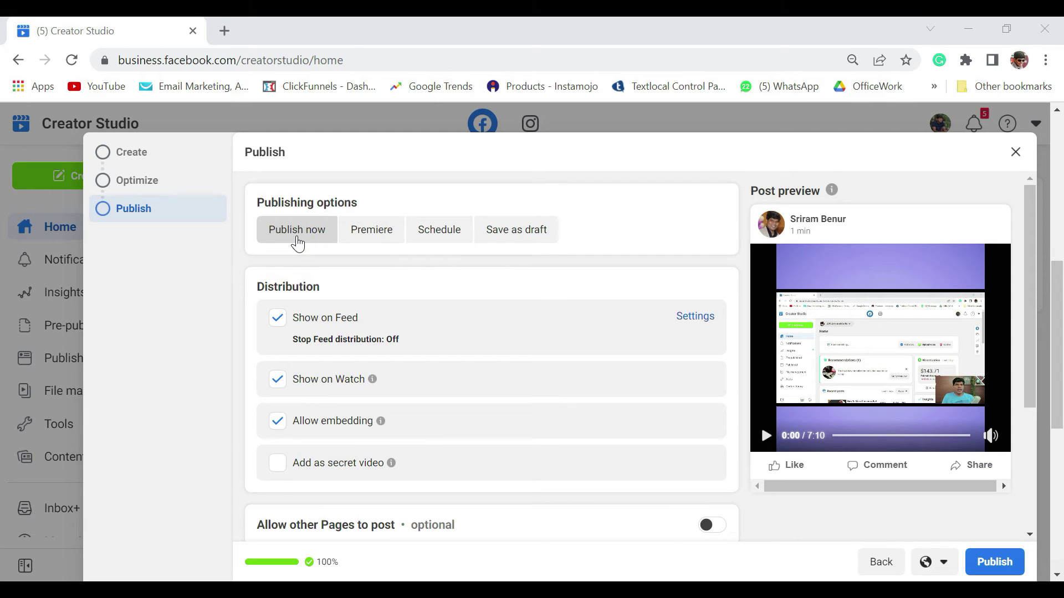
pyautogui.click(445, 242)
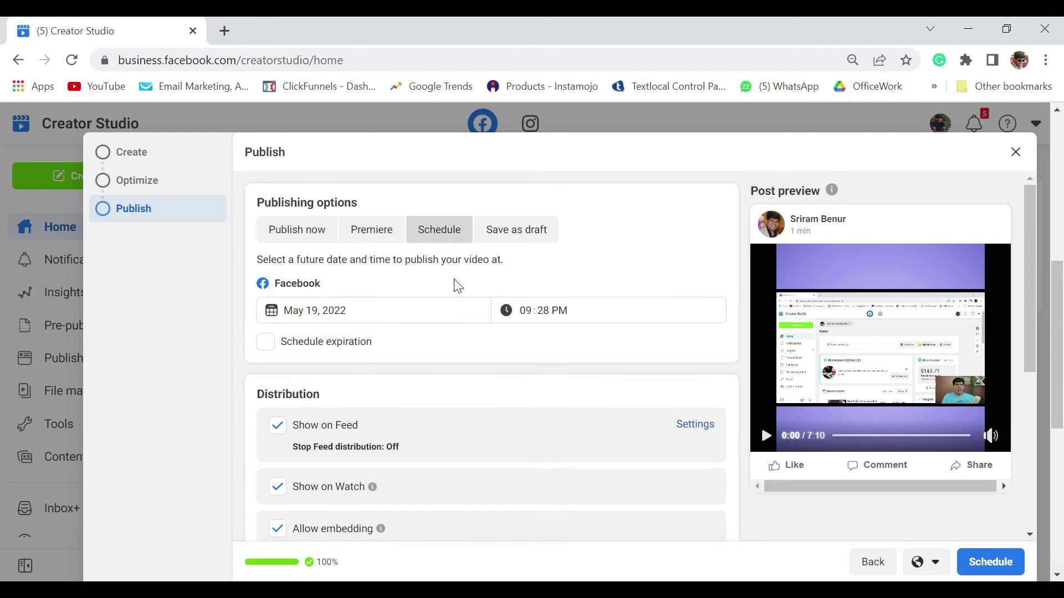
pyautogui.click(310, 237)
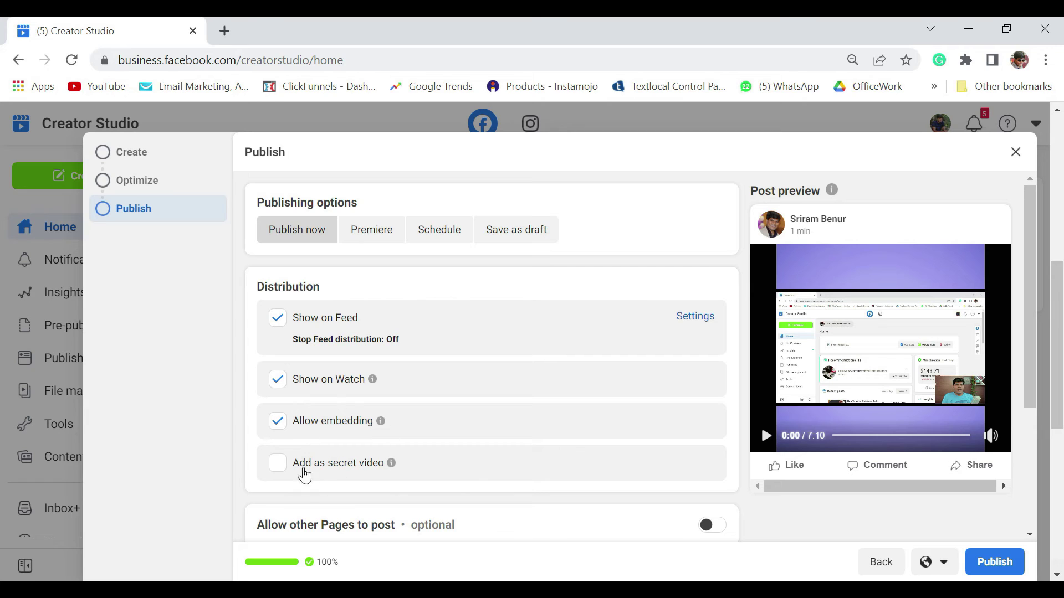
# Step: Turn on adding to a playlist and create a new playlist with "Facebook Page Growth" as both title and description
pyautogui.scroll(-4, 453, 410)
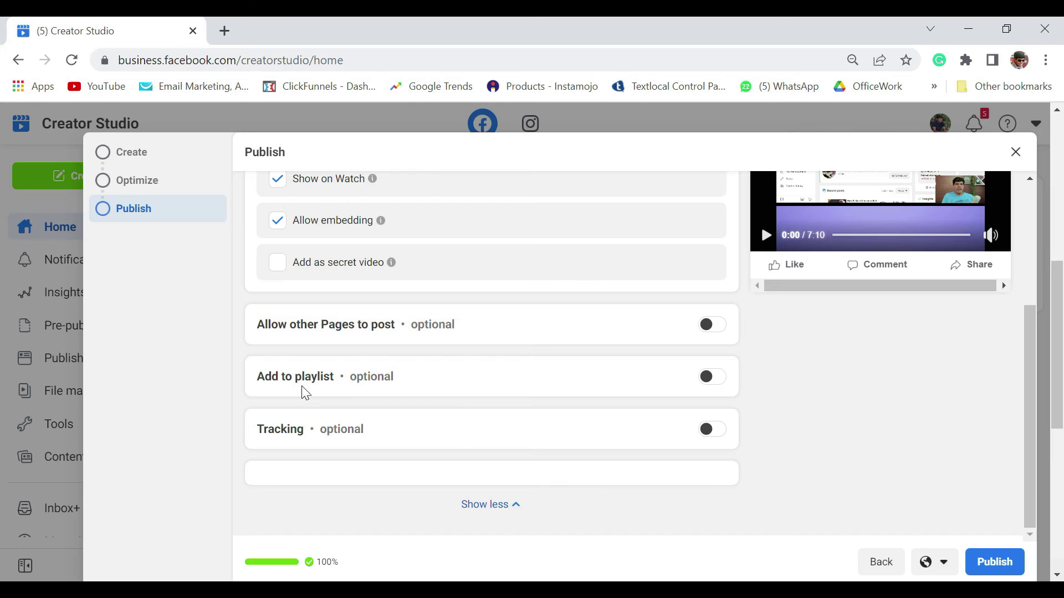
pyautogui.click(721, 382)
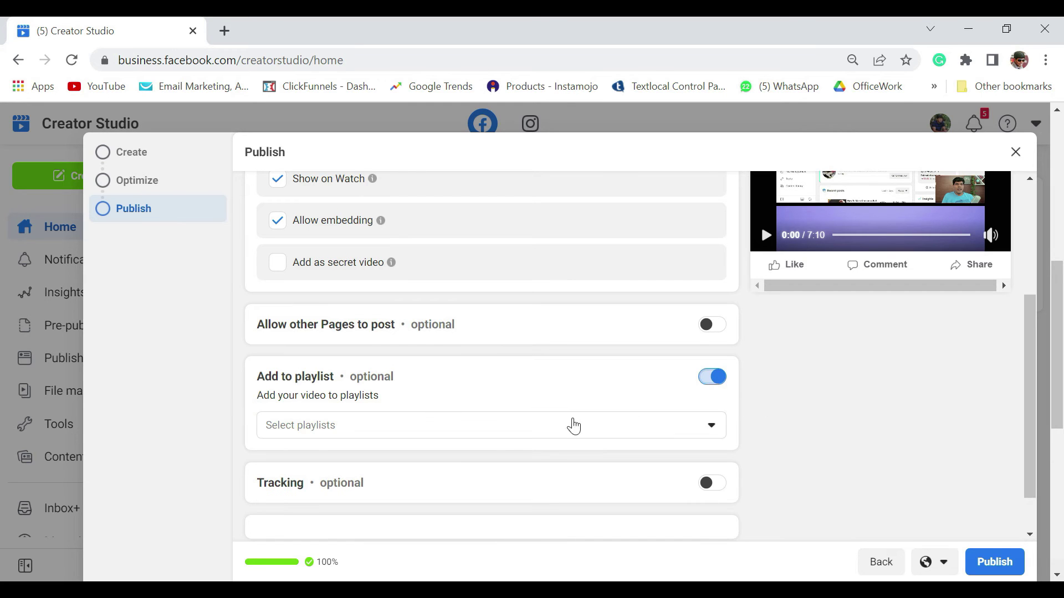
pyautogui.click(401, 430)
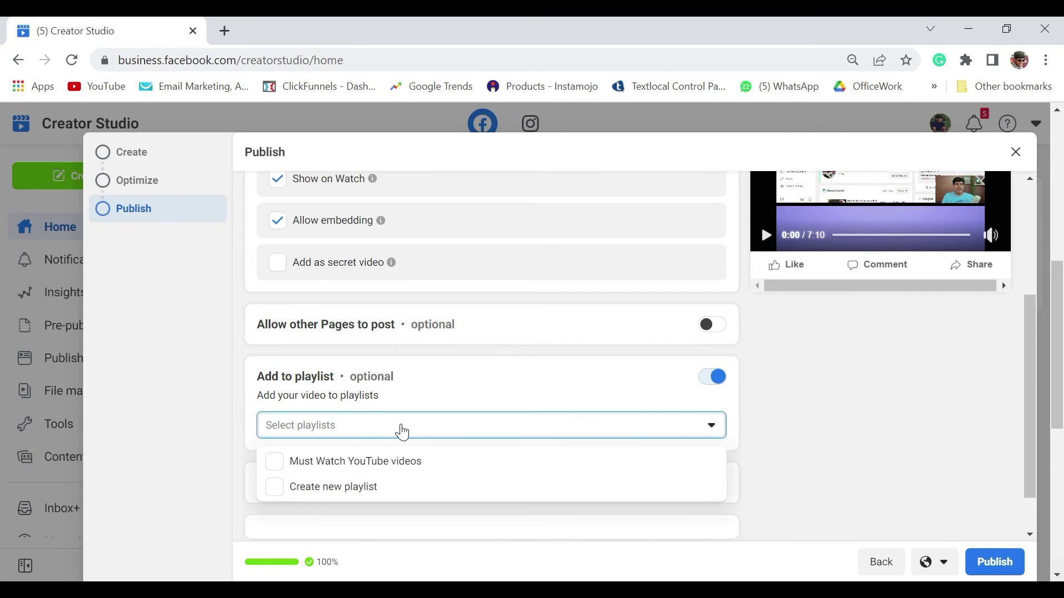
pyautogui.click(358, 487)
pyautogui.click(531, 230)
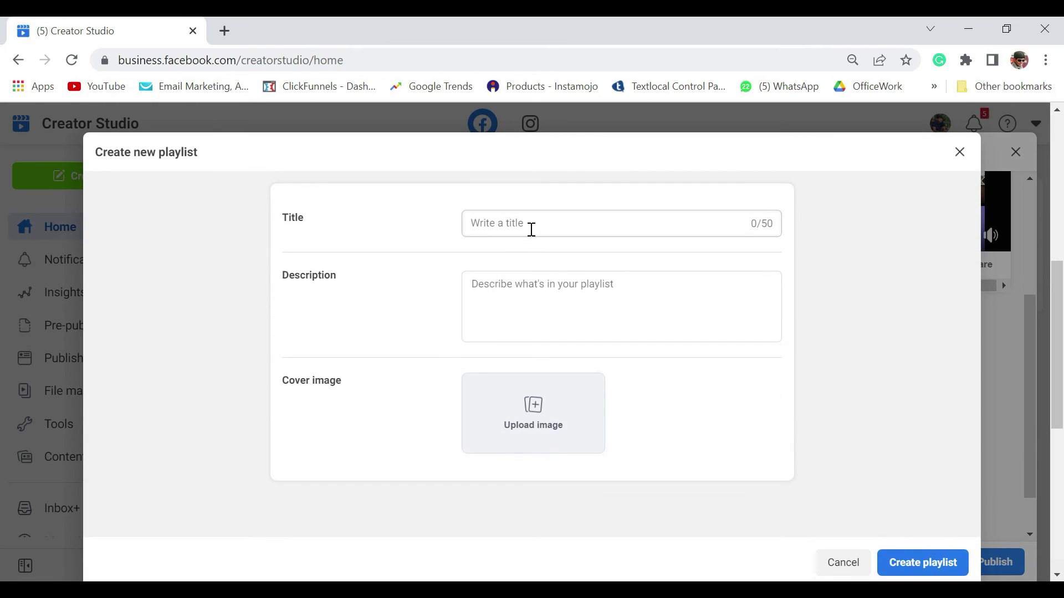
pyautogui.click(532, 226)
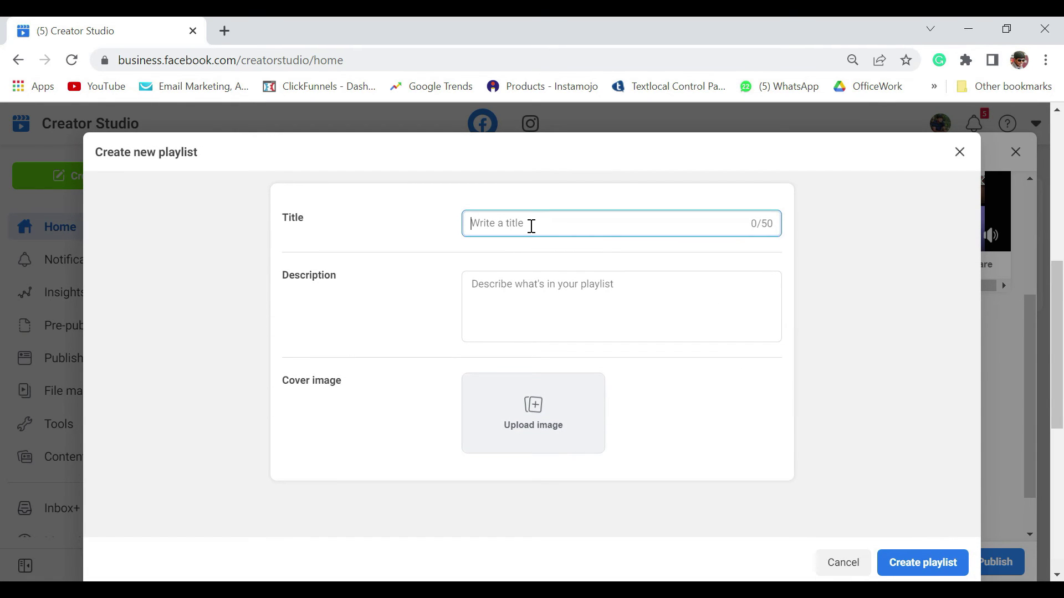
pyautogui.write('Facebook Page Growth')
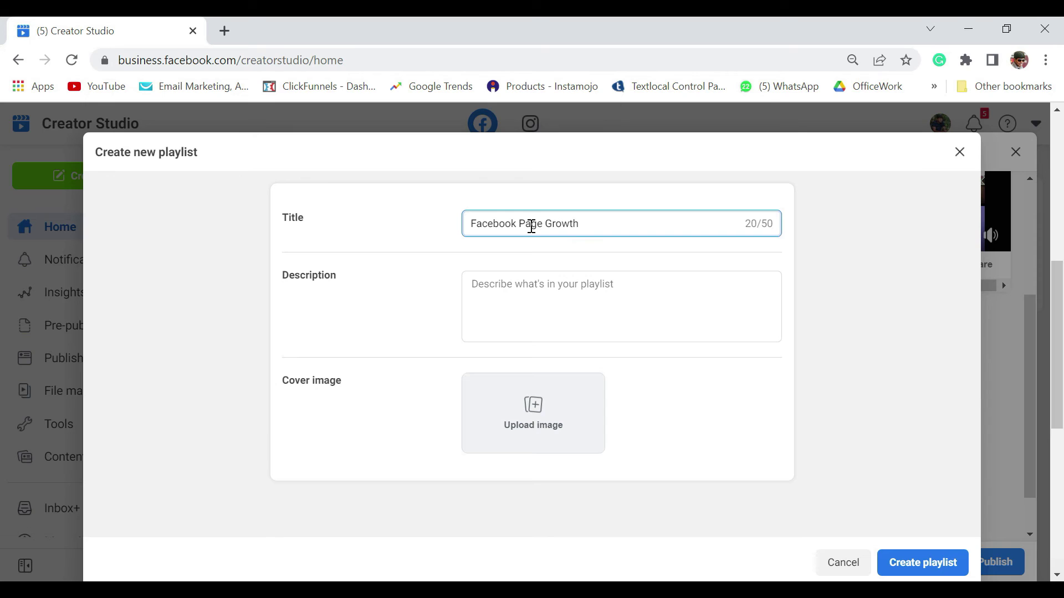
pyautogui.hotkey('ctrl', 'a')
pyautogui.hotkey('ctrl', 'c')
pyautogui.click(595, 302)
pyautogui.hotkey('ctrl', 'v')
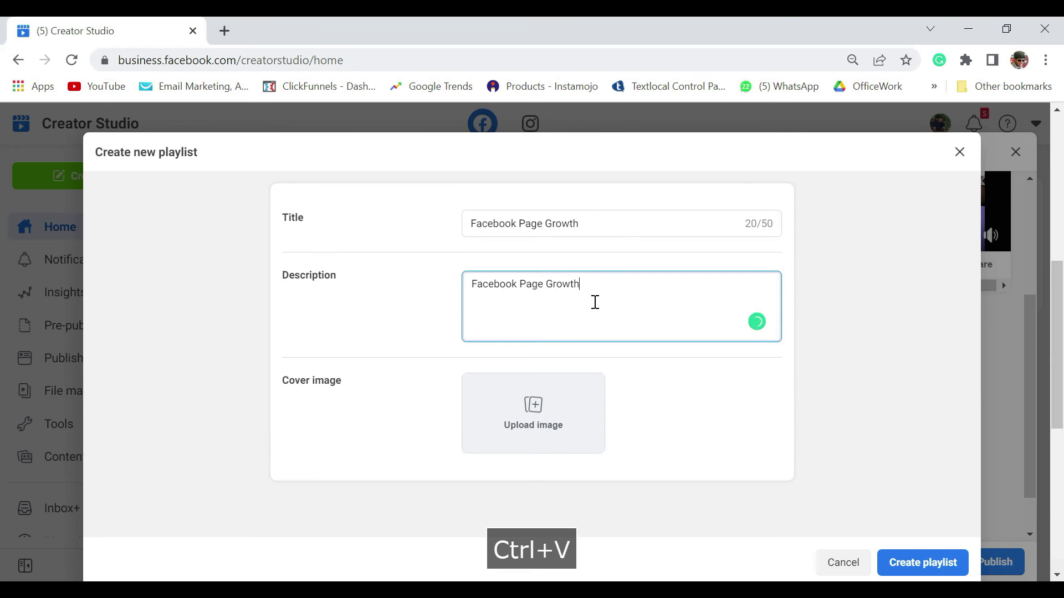
pyautogui.click(926, 560)
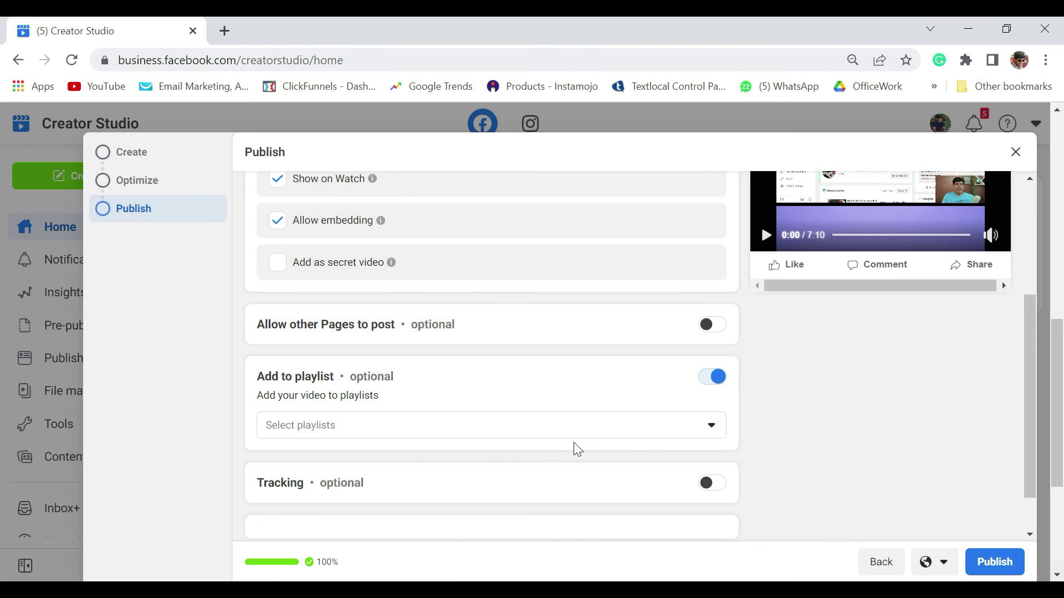
# Step: Assign the video to the Facebook Page Growth playlist
pyautogui.click(713, 431)
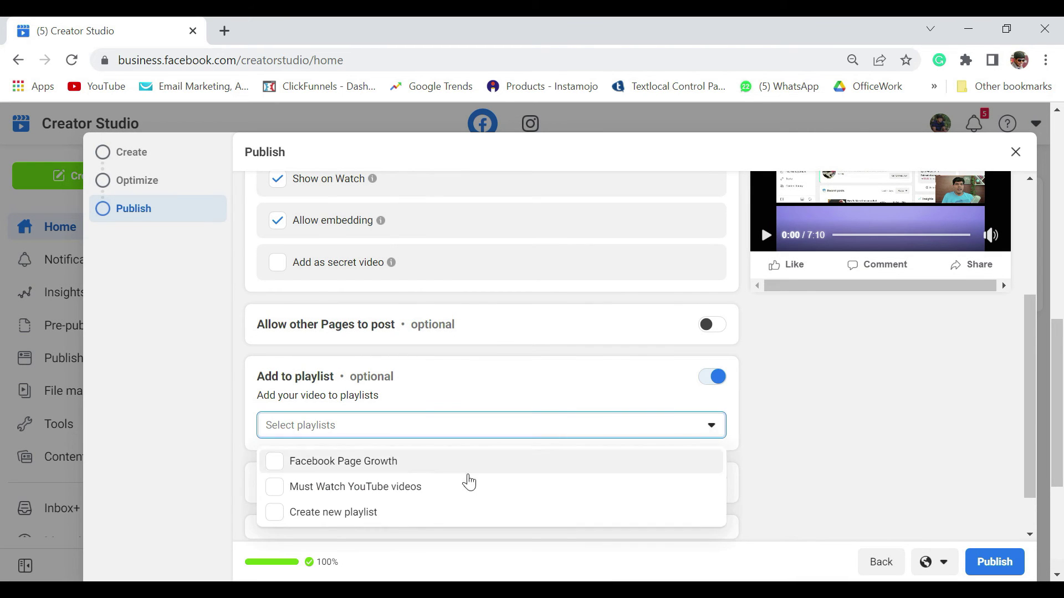
pyautogui.click(399, 463)
pyautogui.click(809, 426)
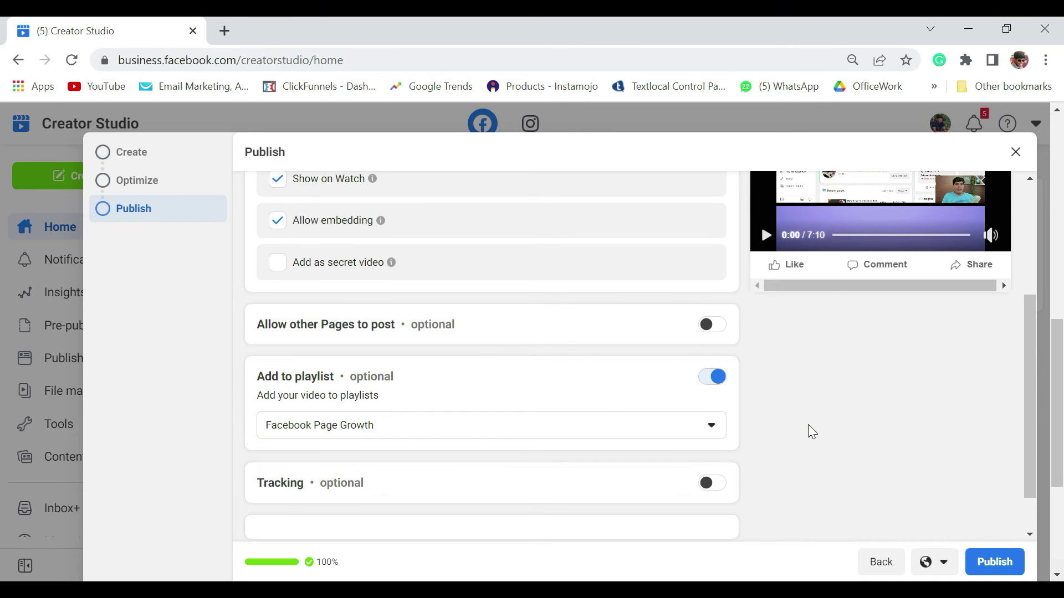
# Step: Publish the video post and dismiss the video processing dialog
pyautogui.scroll(-1, 839, 434)
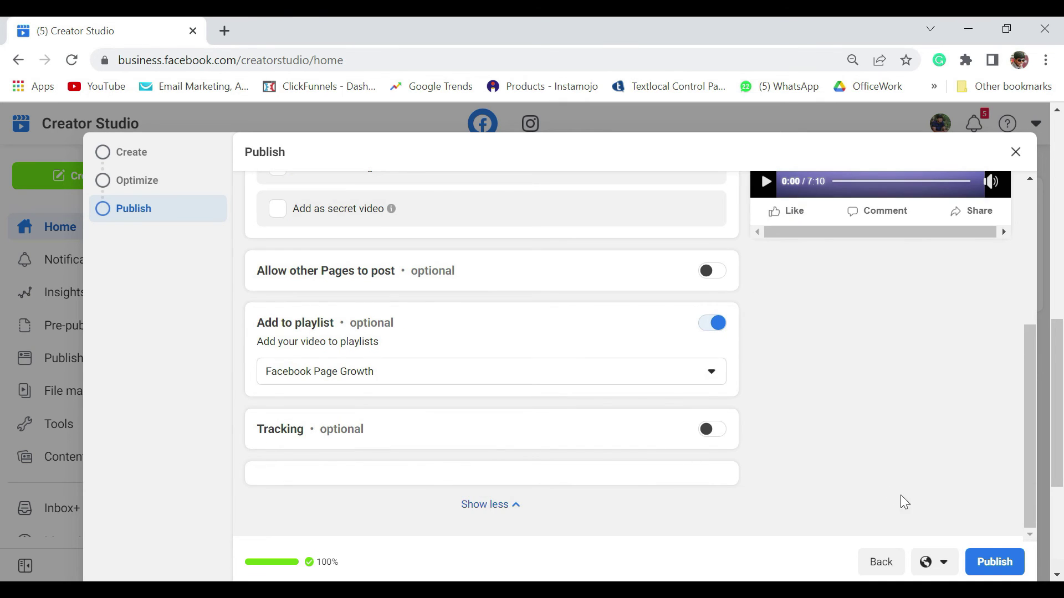
pyautogui.click(997, 561)
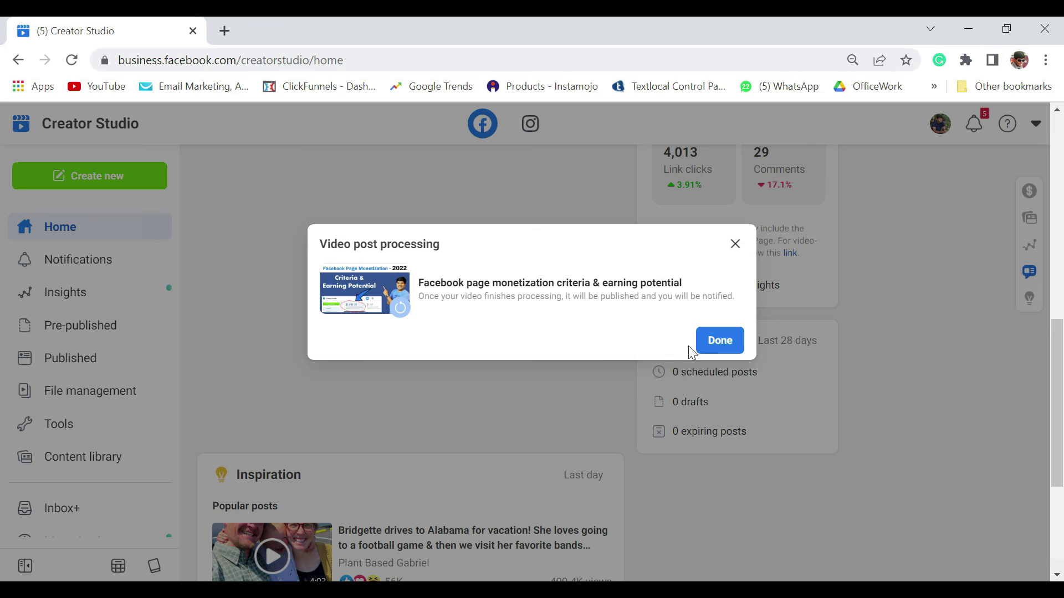
pyautogui.click(719, 341)
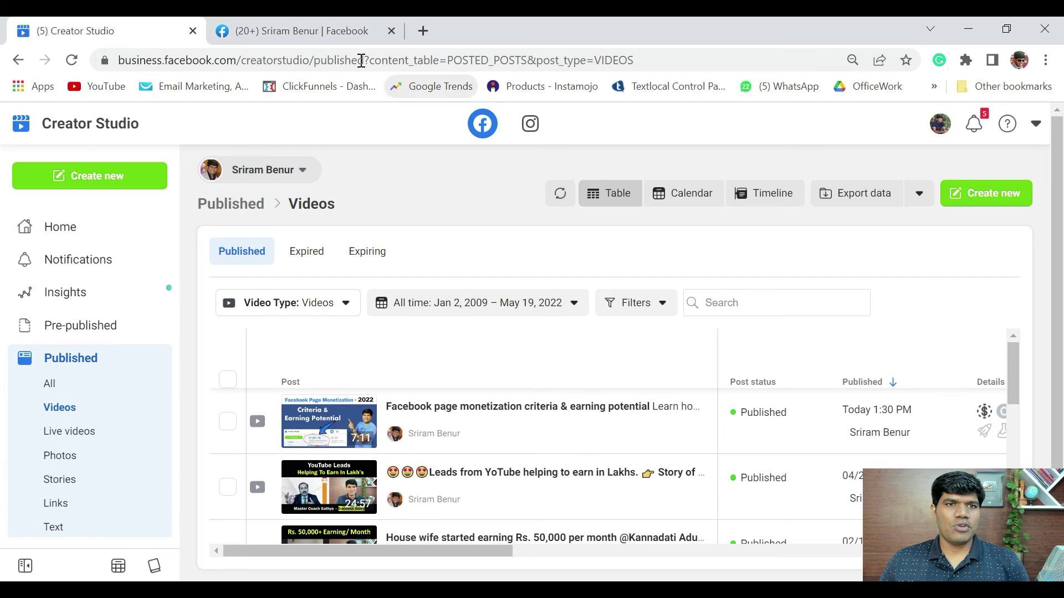
# Step: Switch to the open Facebook page and examine the newly published video post in its Posts feed
pyautogui.click(328, 28)
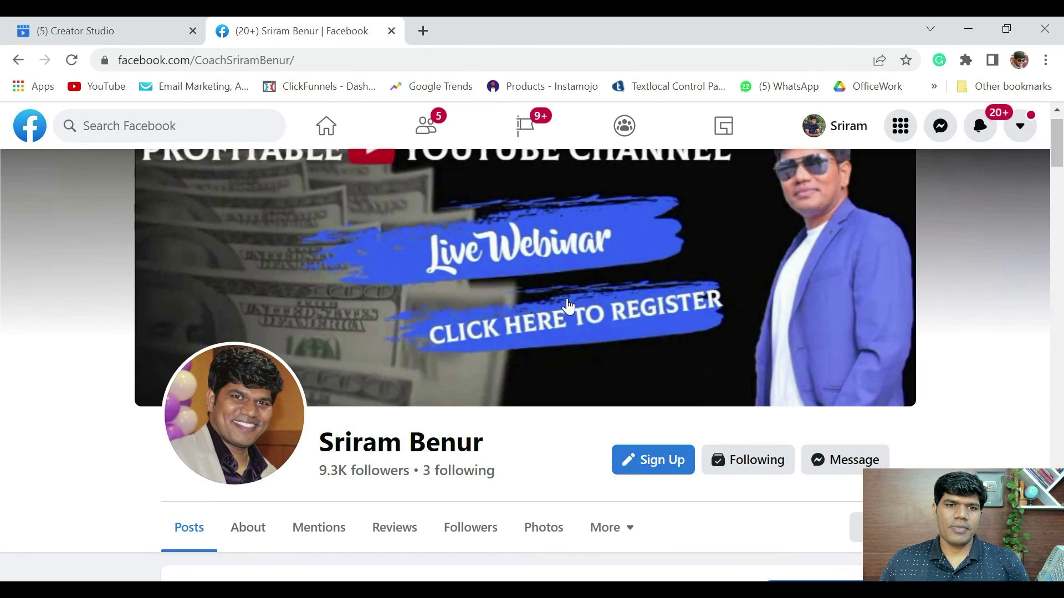
pyautogui.scroll(-8, 339, 333)
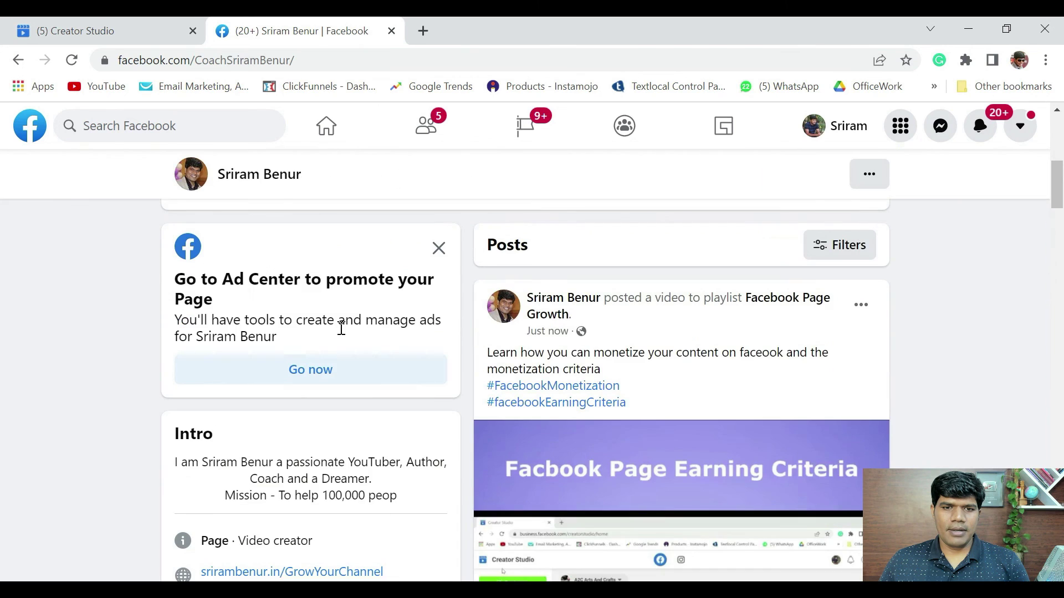
pyautogui.scroll(-3, 720, 396)
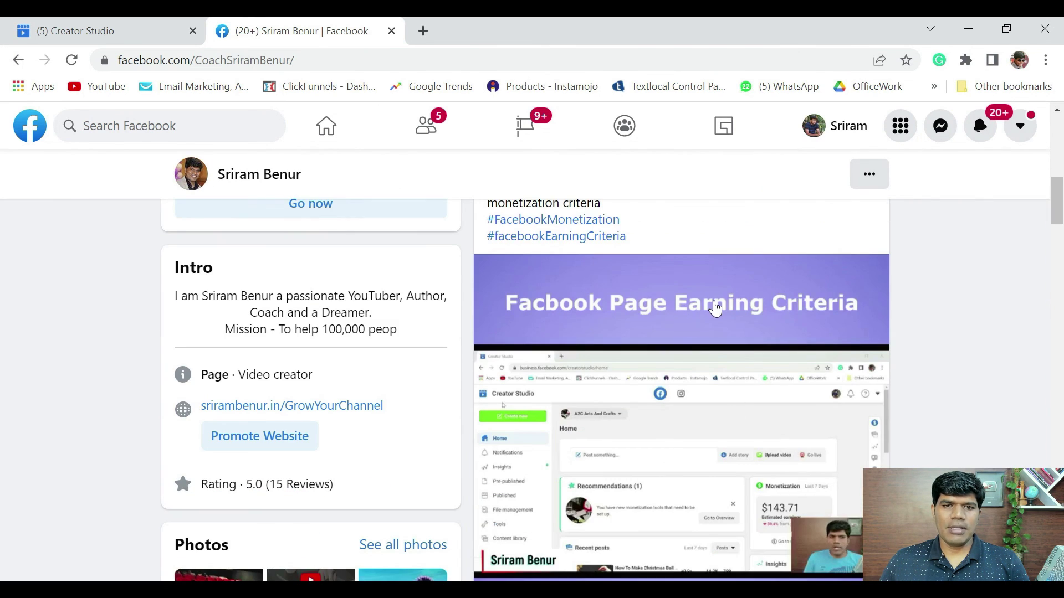
pyautogui.scroll(-3, 715, 309)
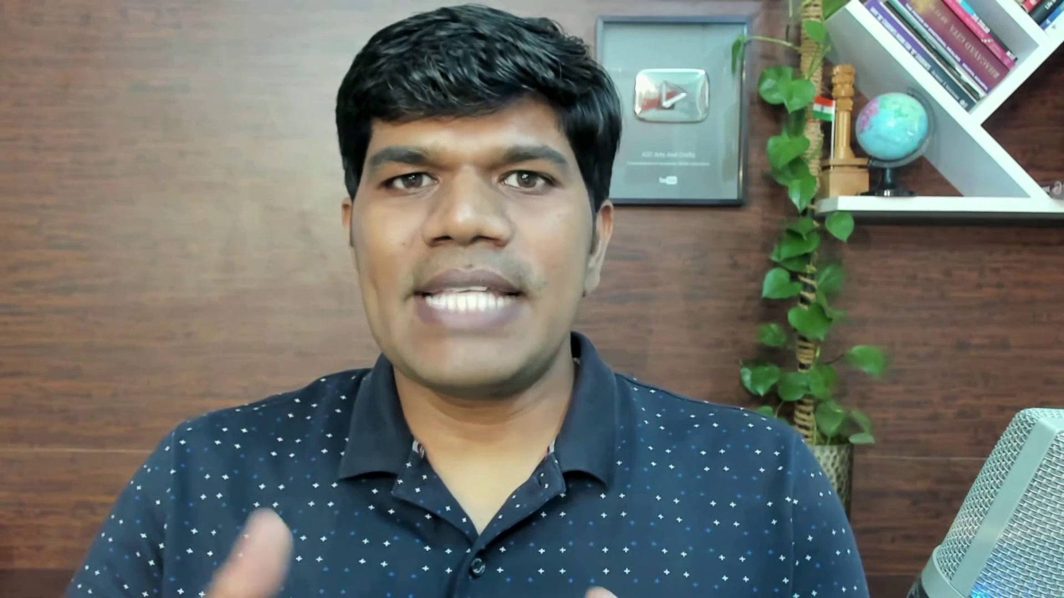